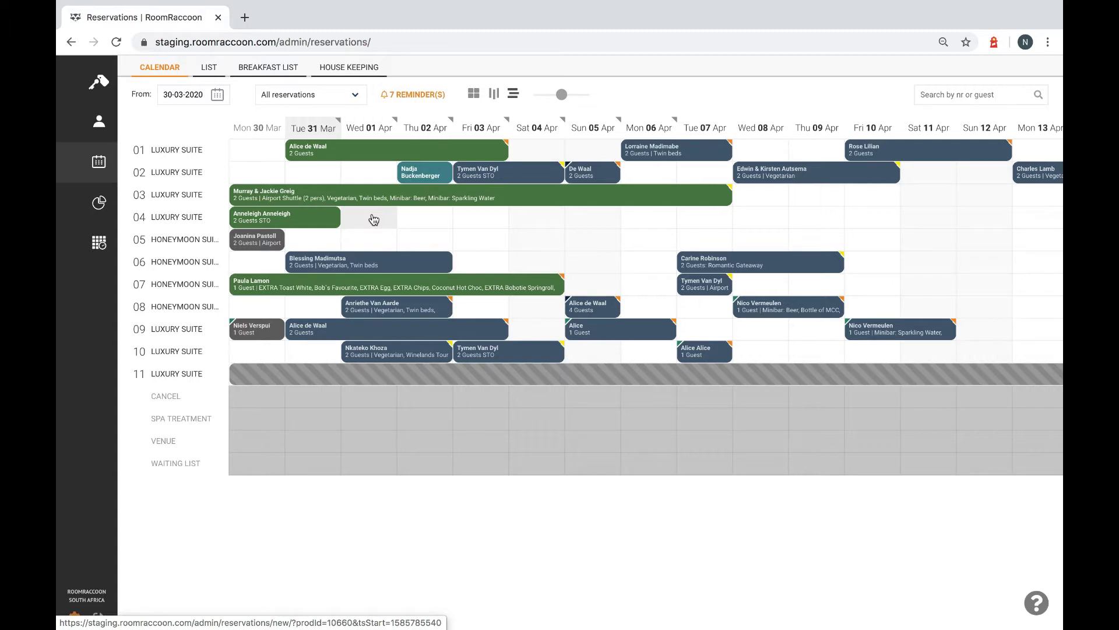
# Step: Start a reservation in room 05 Honeymoon Suite arriving 31-03-2020 and assign the registered individual booker found by first name
pyautogui.click(323, 248)
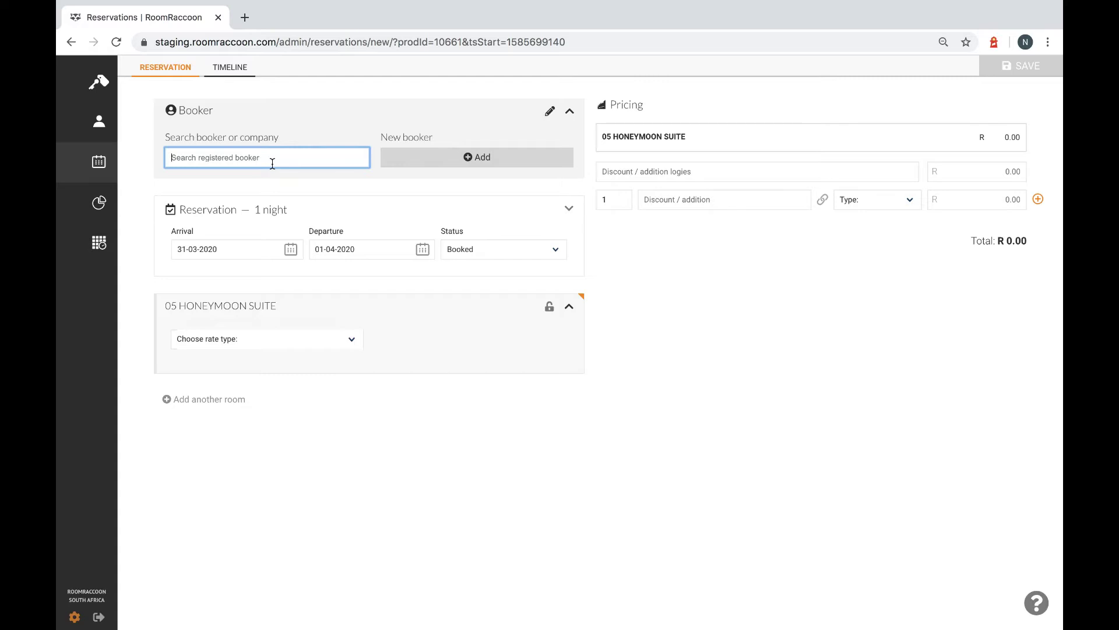
pyautogui.write('alice')
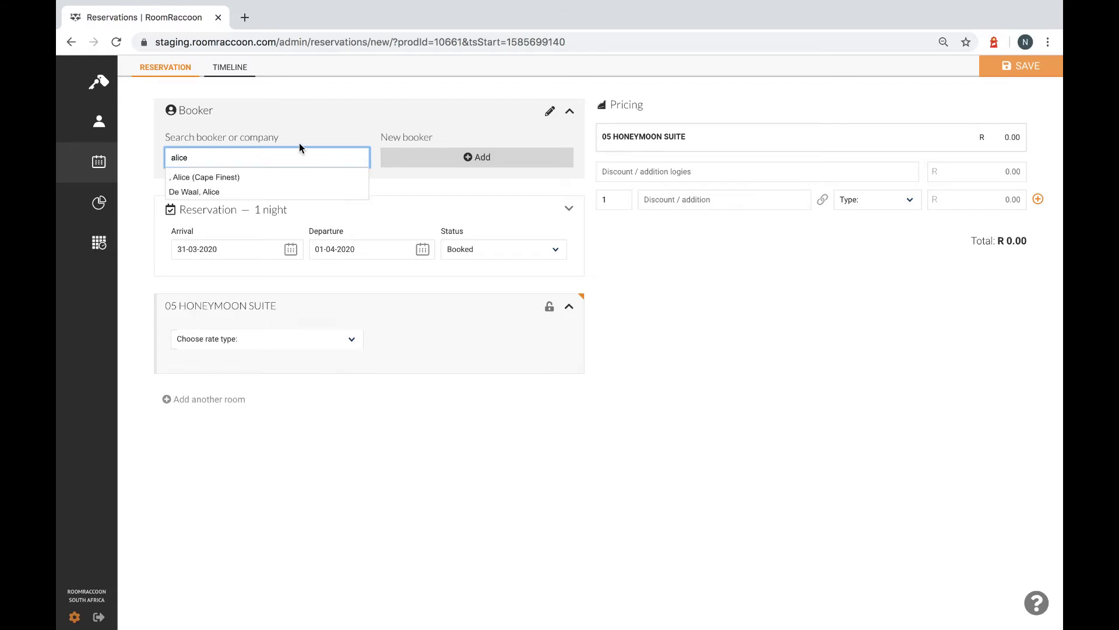
pyautogui.click(210, 193)
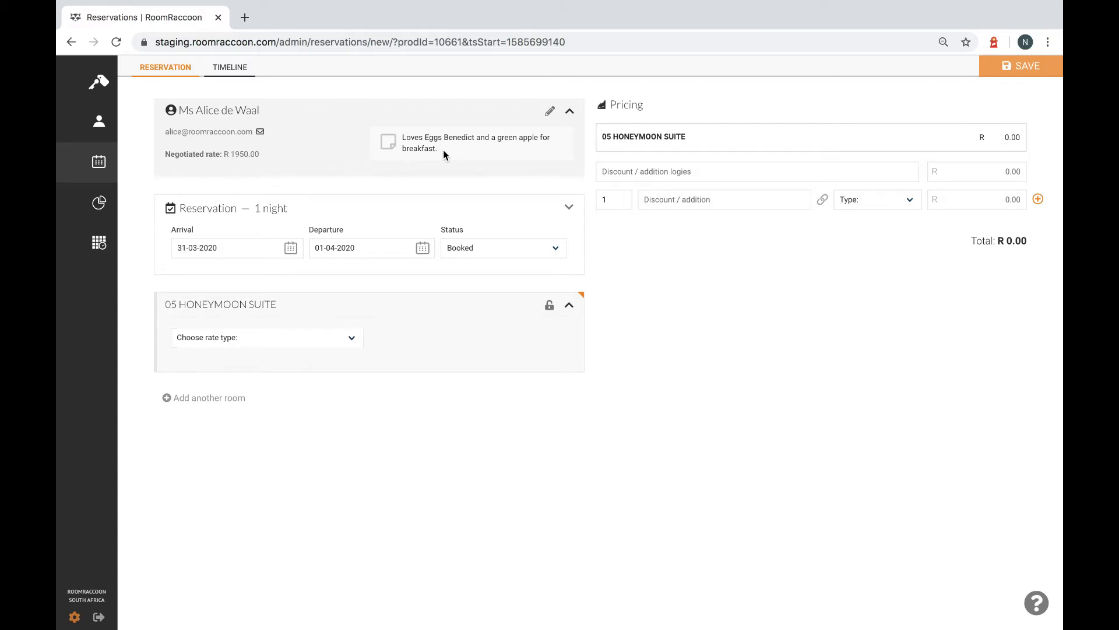
# Step: Set the departure to 02-04-2020 with the 1 Guest rate type and save the reservation
pyautogui.click(375, 248)
pyautogui.click(374, 308)
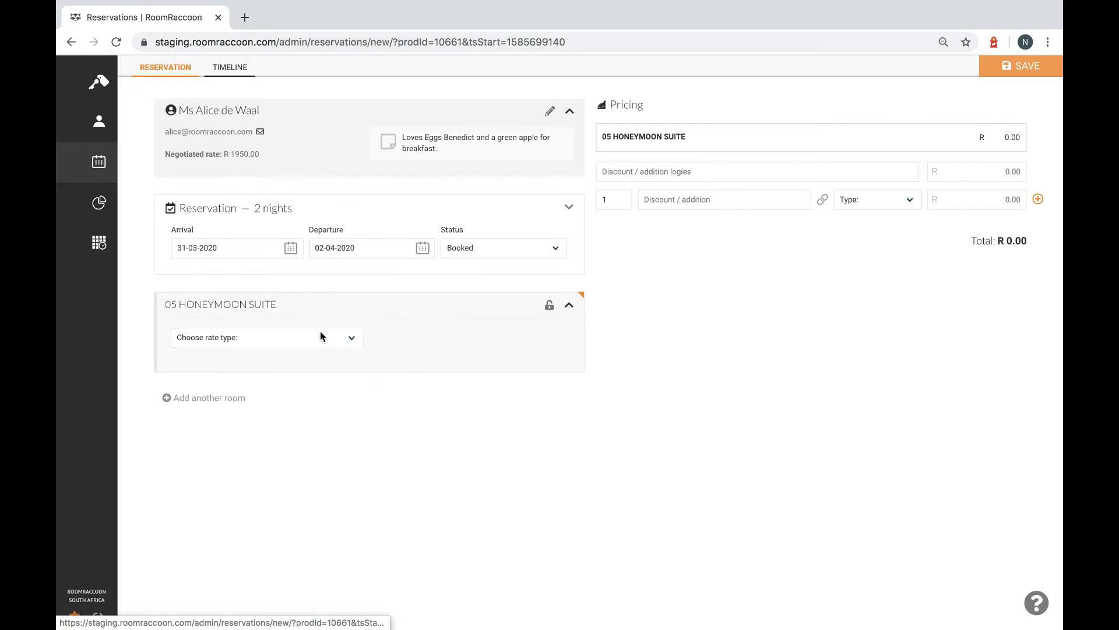
pyautogui.click(317, 333)
pyautogui.click(304, 347)
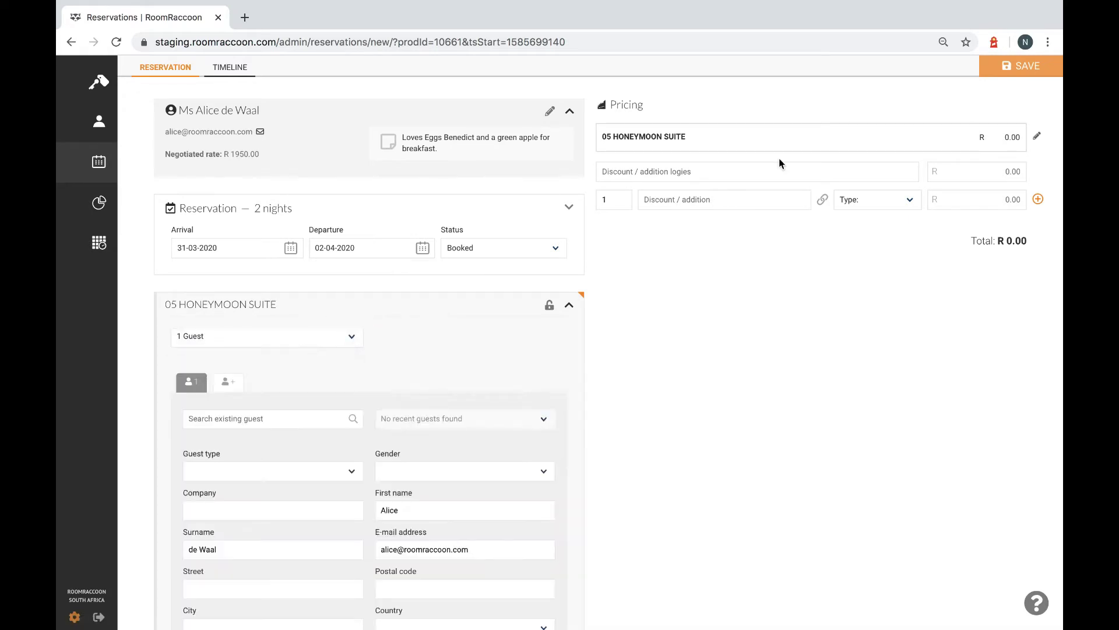
pyautogui.click(1004, 77)
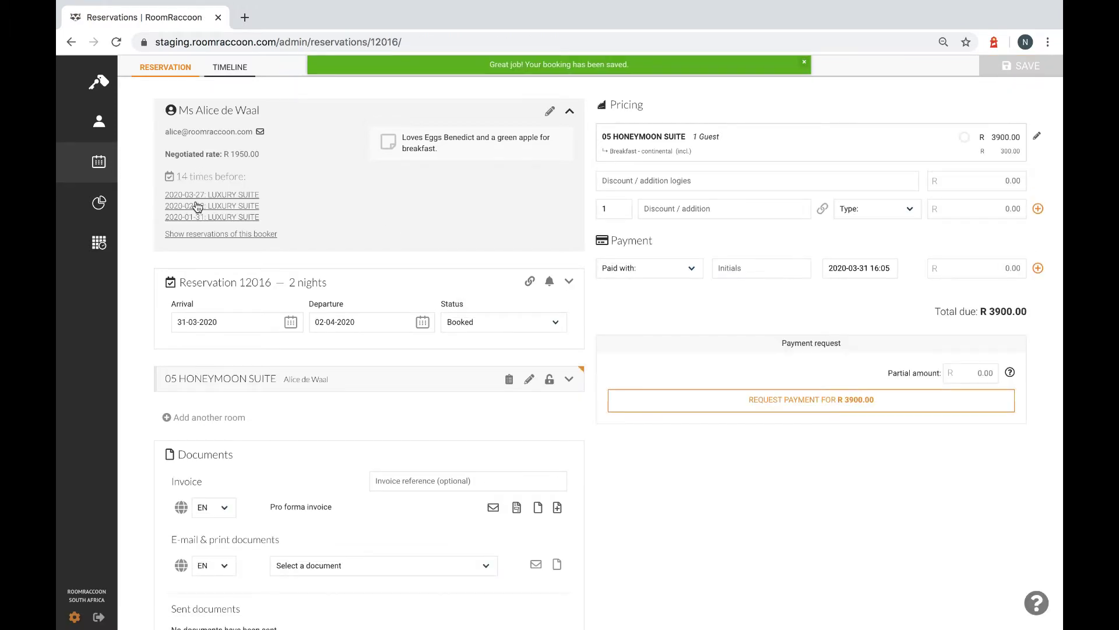
# Step: Check the new booking's summary on the reservations calendar and view the rates and availability overview
pyautogui.click(98, 161)
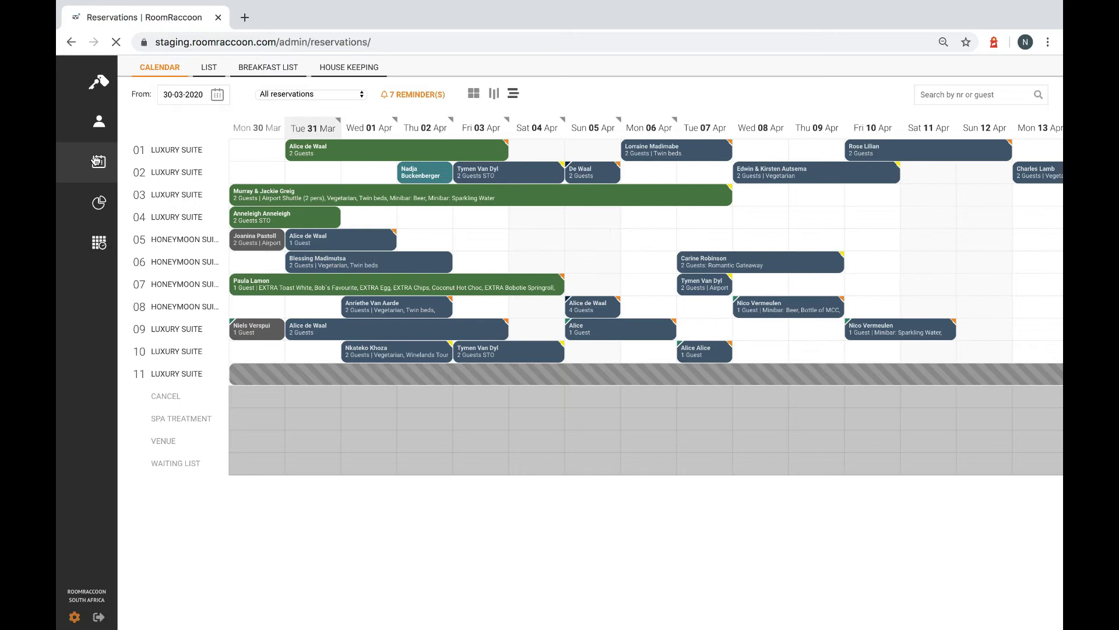
pyautogui.moveTo(310, 250)
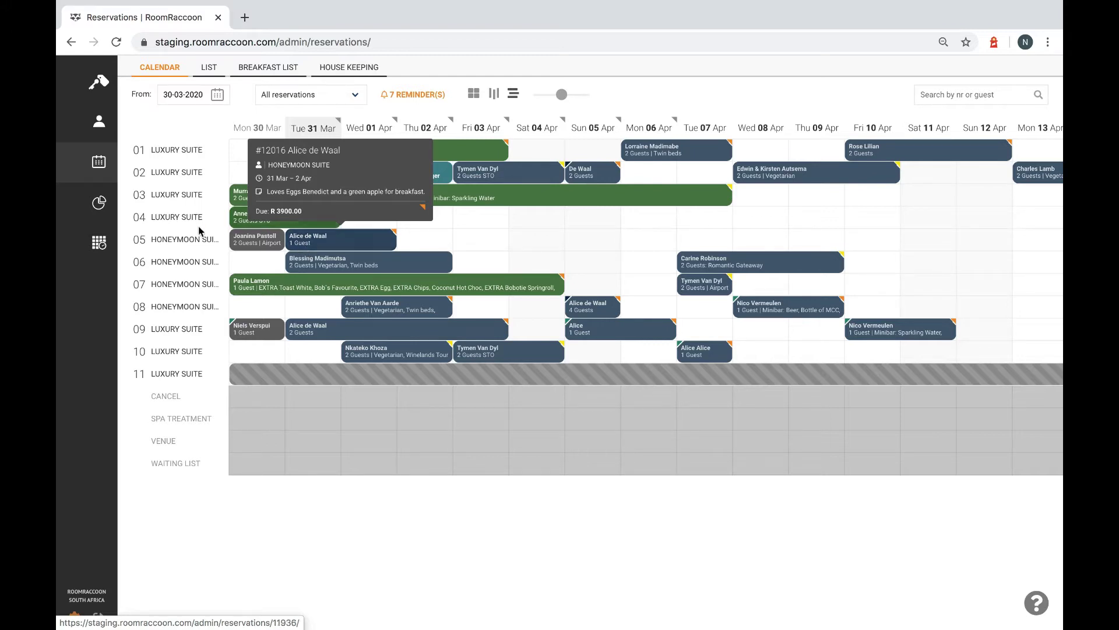
pyautogui.click(100, 242)
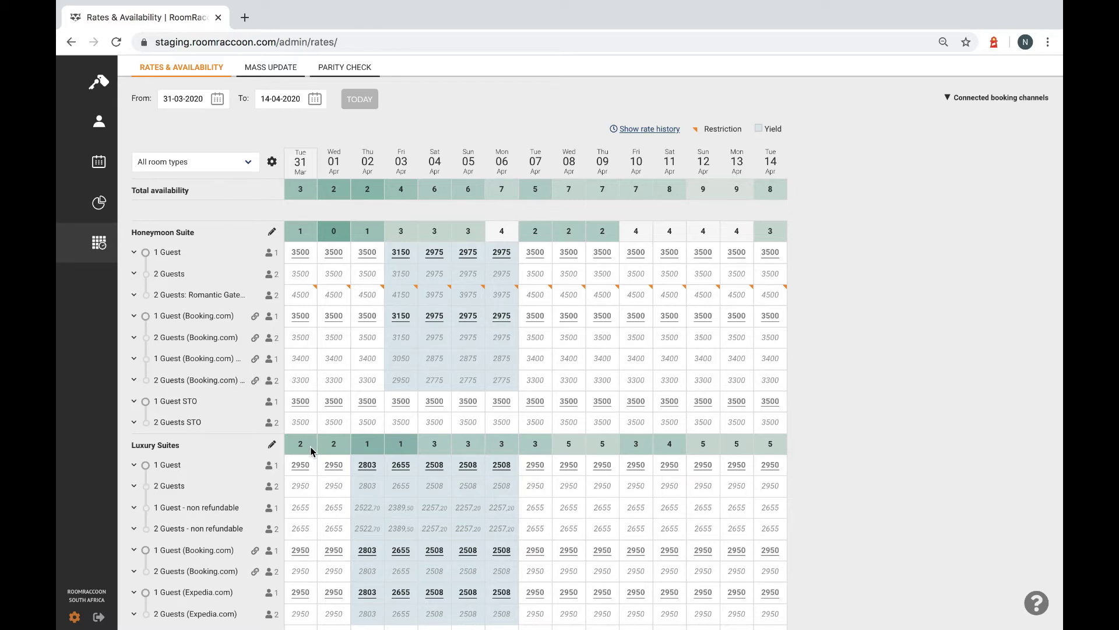
# Step: Show the available rooms per room type for Tue 31 March on the reservations calendar
pyautogui.click(101, 177)
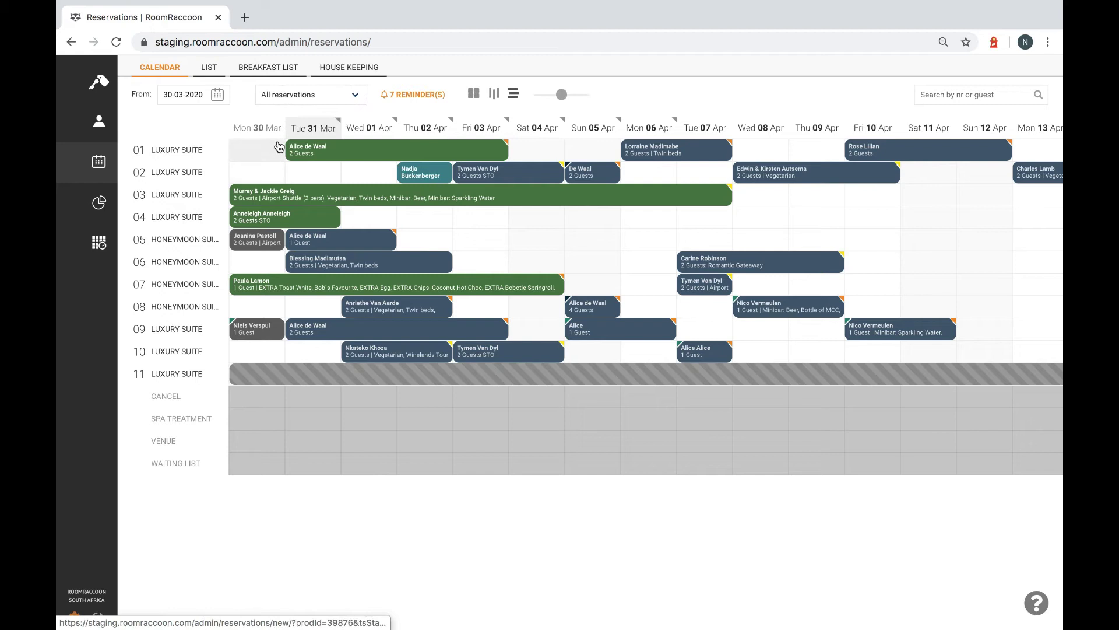
pyautogui.click(329, 133)
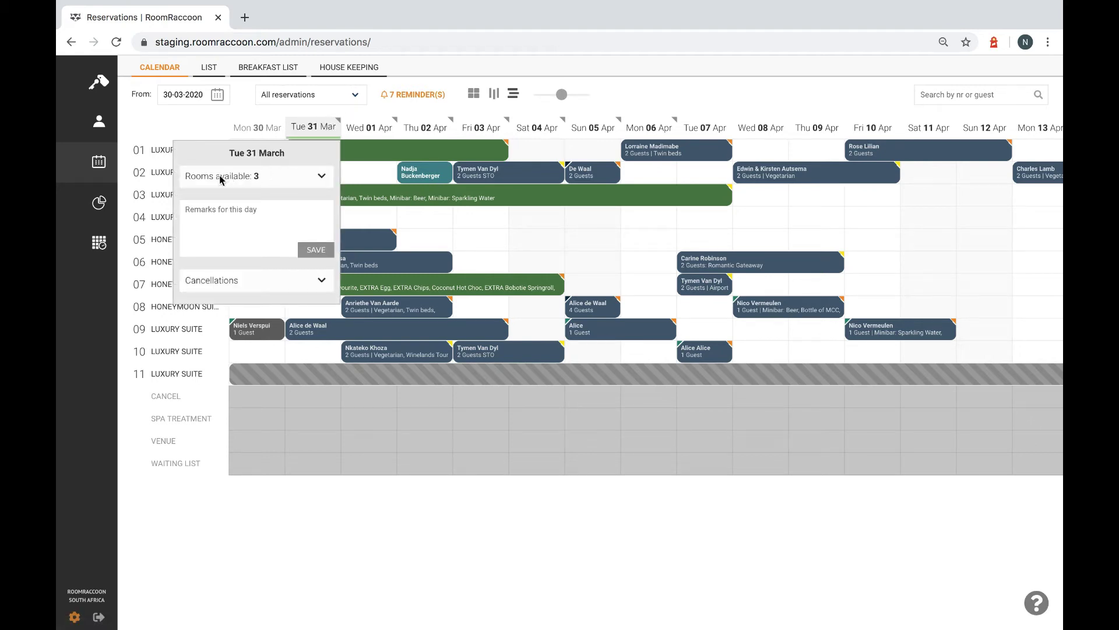
pyautogui.click(255, 182)
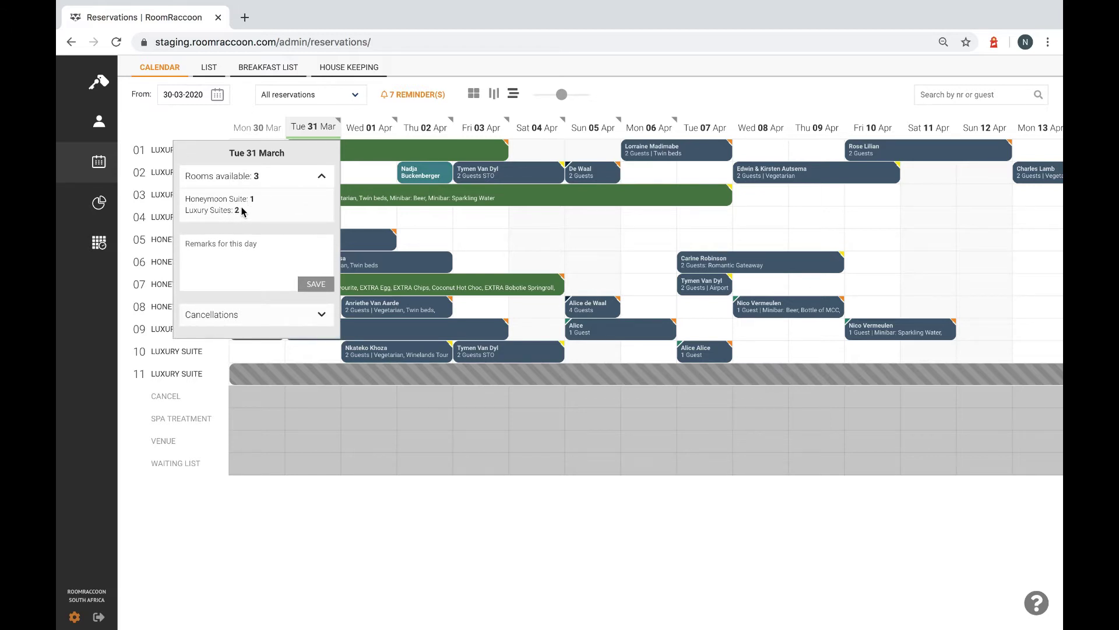
# Step: Set the Honeymoon Suite 1 Guest rate for 31 March to 2500 in the rates and availability overview
pyautogui.click(100, 246)
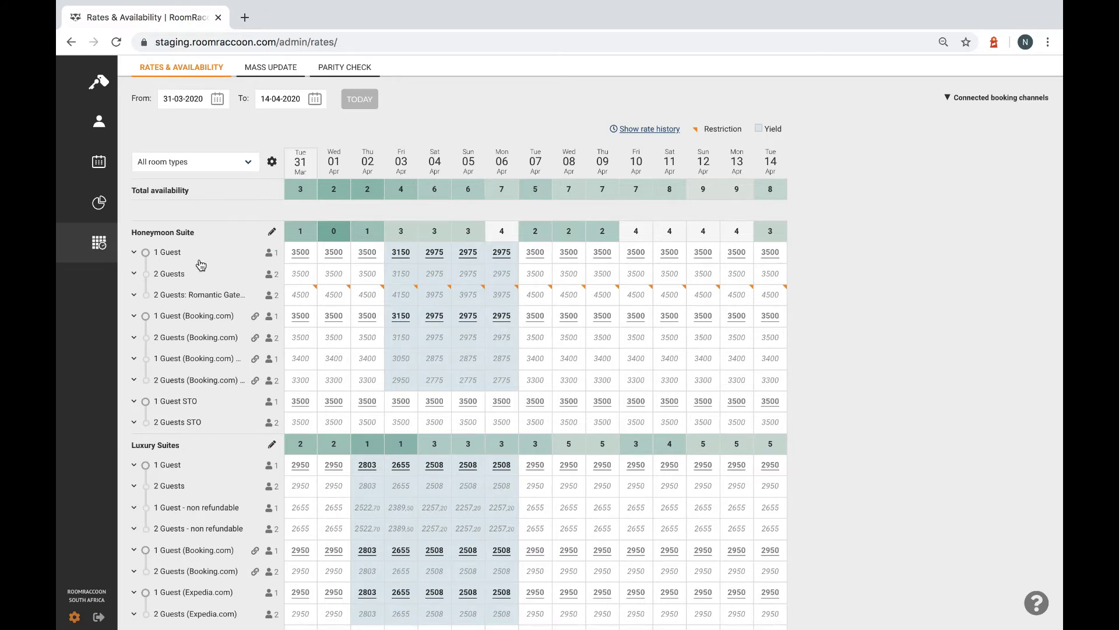
pyautogui.click(298, 258)
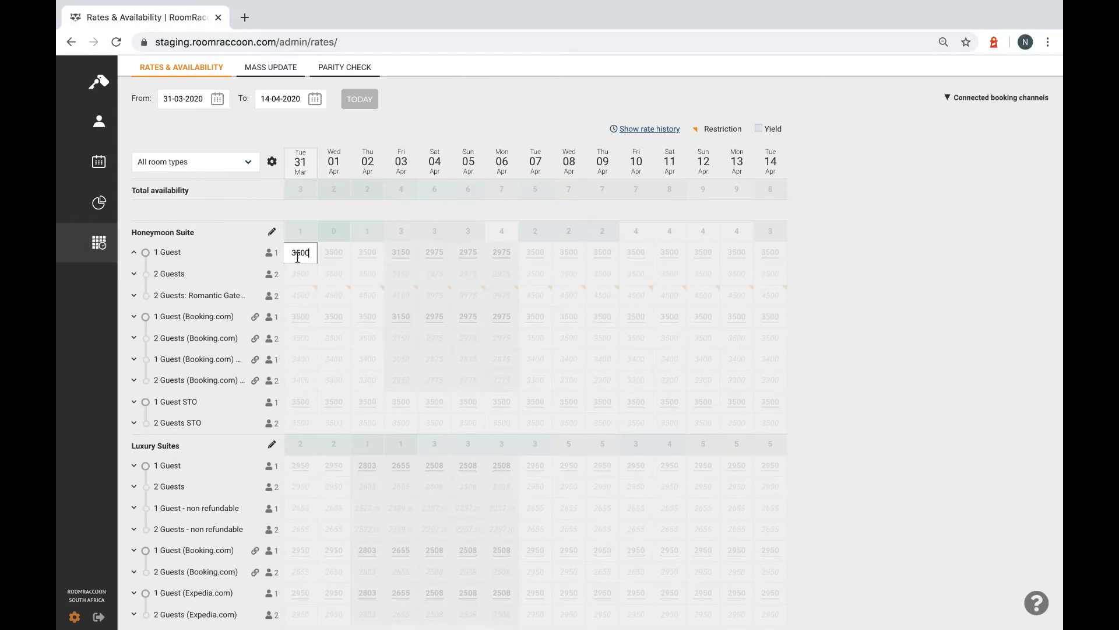
pyautogui.moveTo(297, 258); pyautogui.dragTo(297, 257)
pyautogui.click(295, 252)
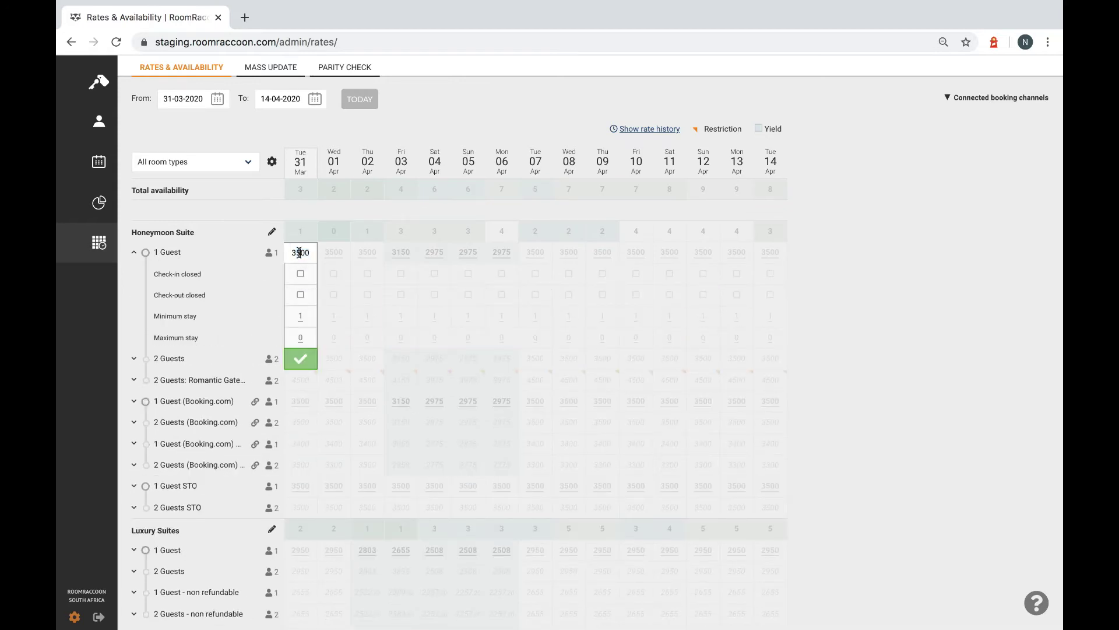
pyautogui.press('BackSpace')
pyautogui.write('2')
pyautogui.click(296, 357)
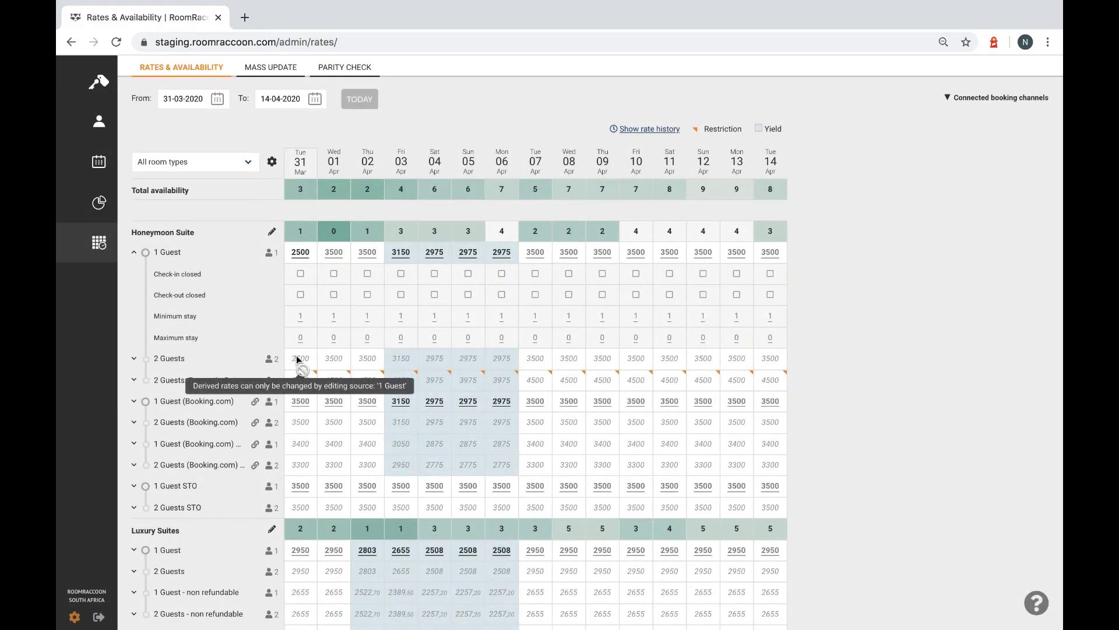
pyautogui.click(180, 252)
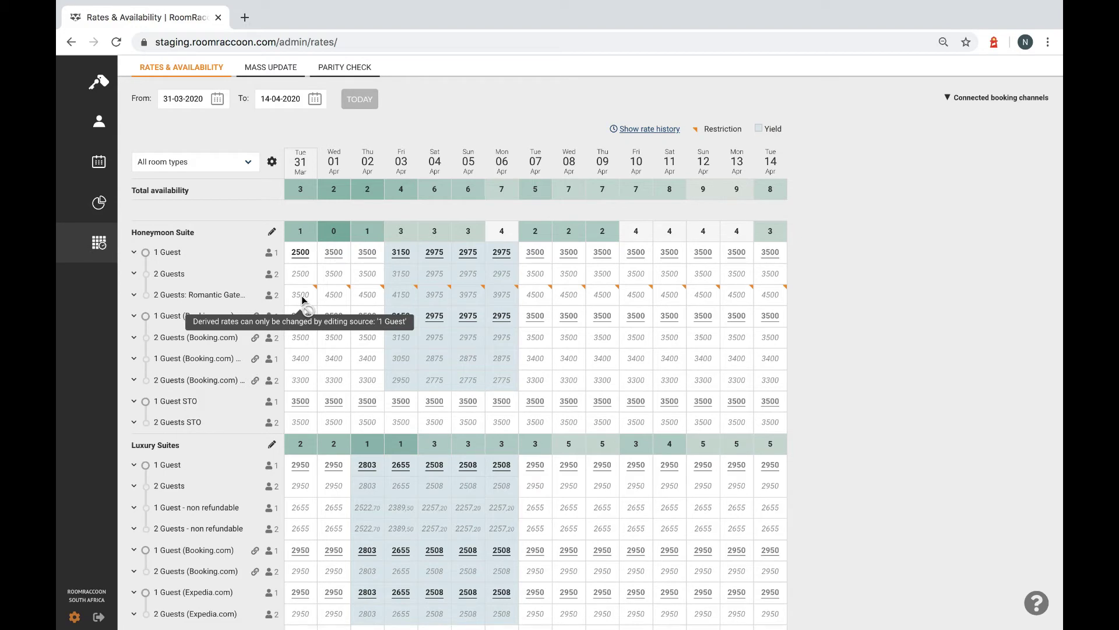
# Step: Open rate management for the Honeymoon Suite and set the period's end date to 02-04-2020
pyautogui.click(274, 233)
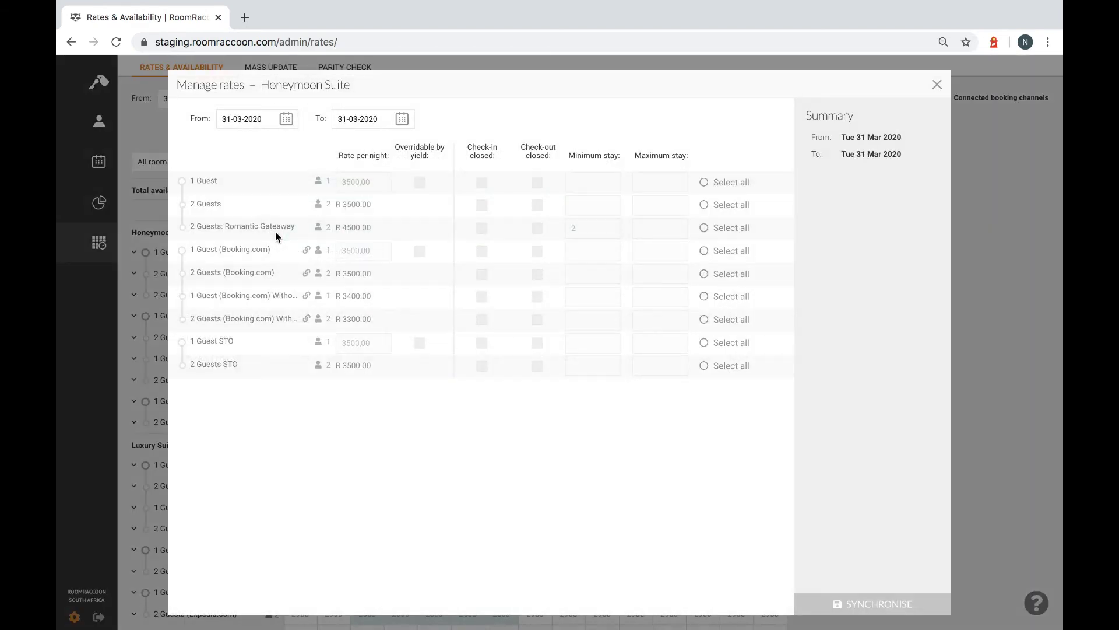
pyautogui.click(348, 122)
pyautogui.click(453, 139)
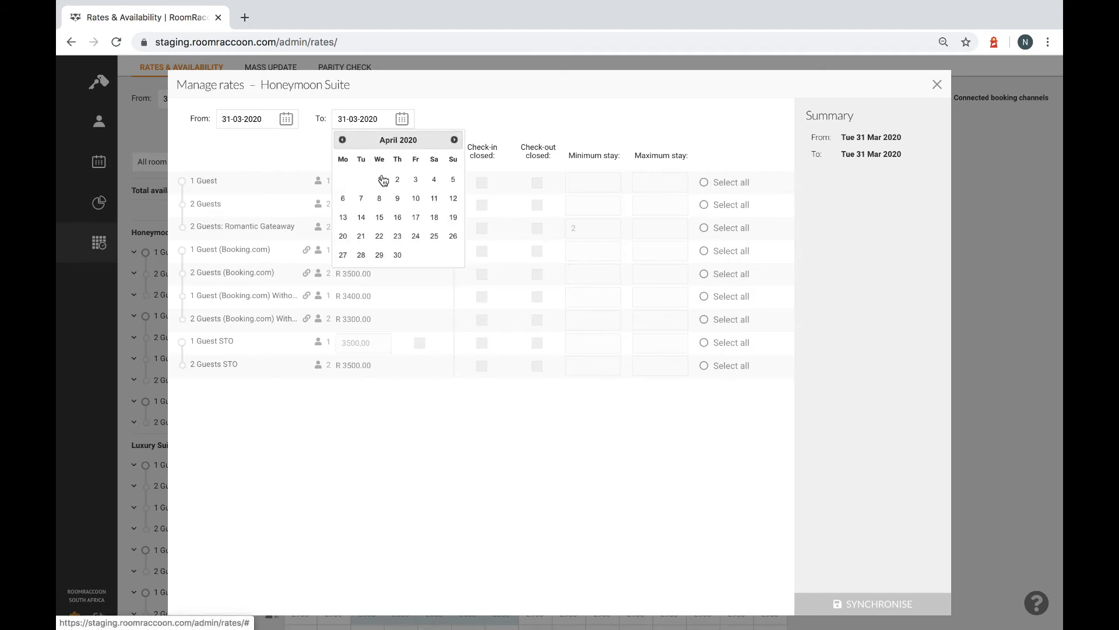
pyautogui.click(399, 182)
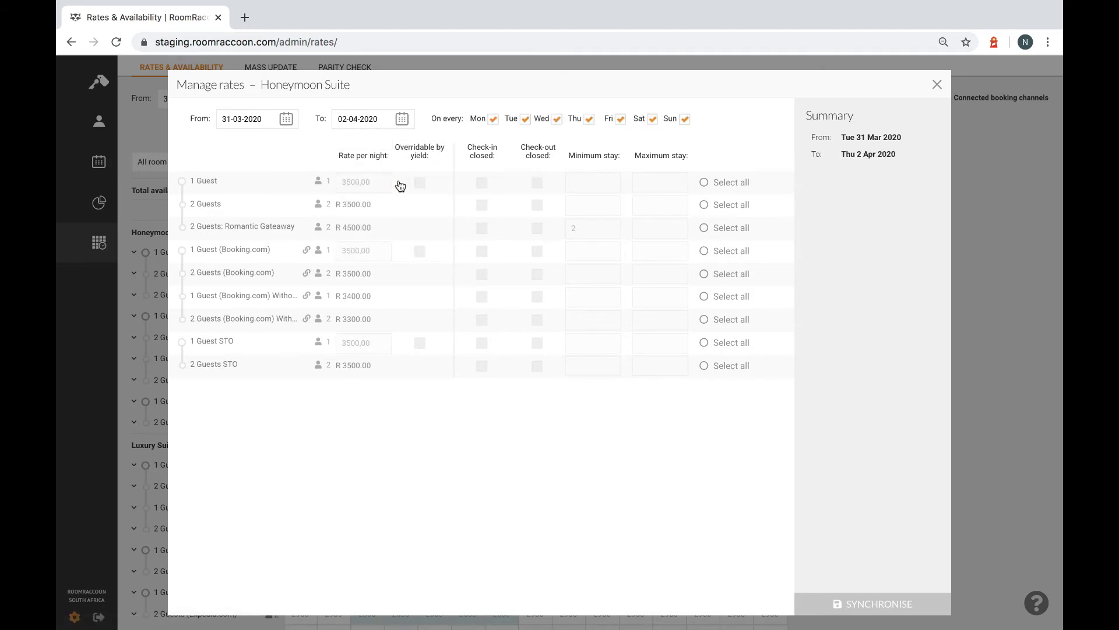
# Step: Set the nightly rate to 2500 for 1 Guest and 1 Guest (Booking.com), and synchronise the Honeymoon Suite rates
pyautogui.click(364, 181)
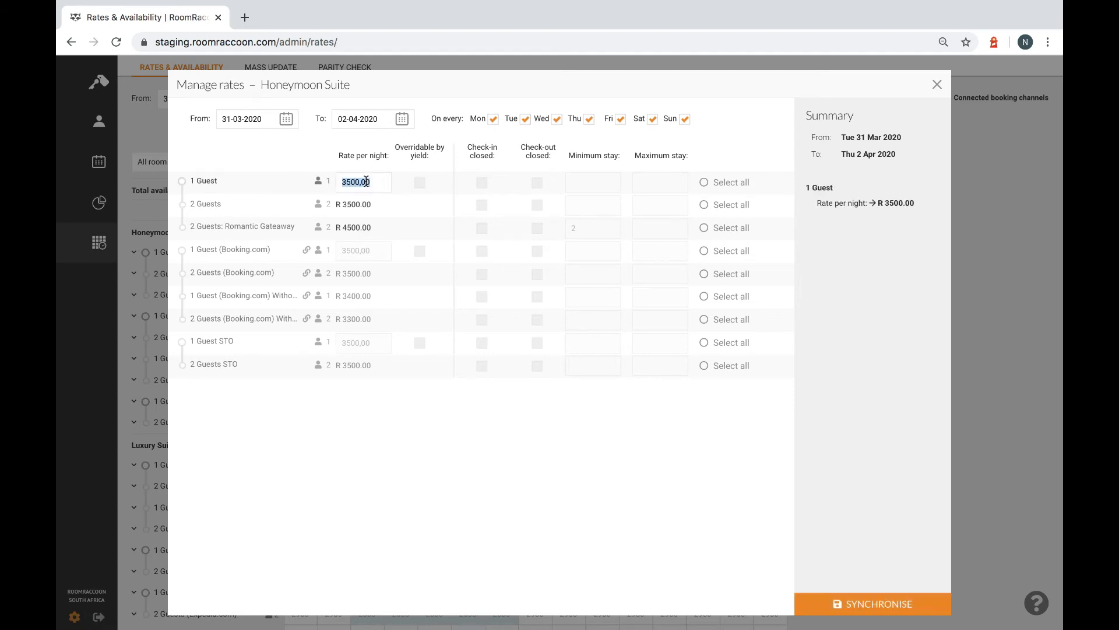
pyautogui.write('2500')
pyautogui.doubleClick(366, 181)
pyautogui.hotkey('ctrl', 'c')
pyautogui.click(356, 250)
pyautogui.hotkey('ctrl', 'v')
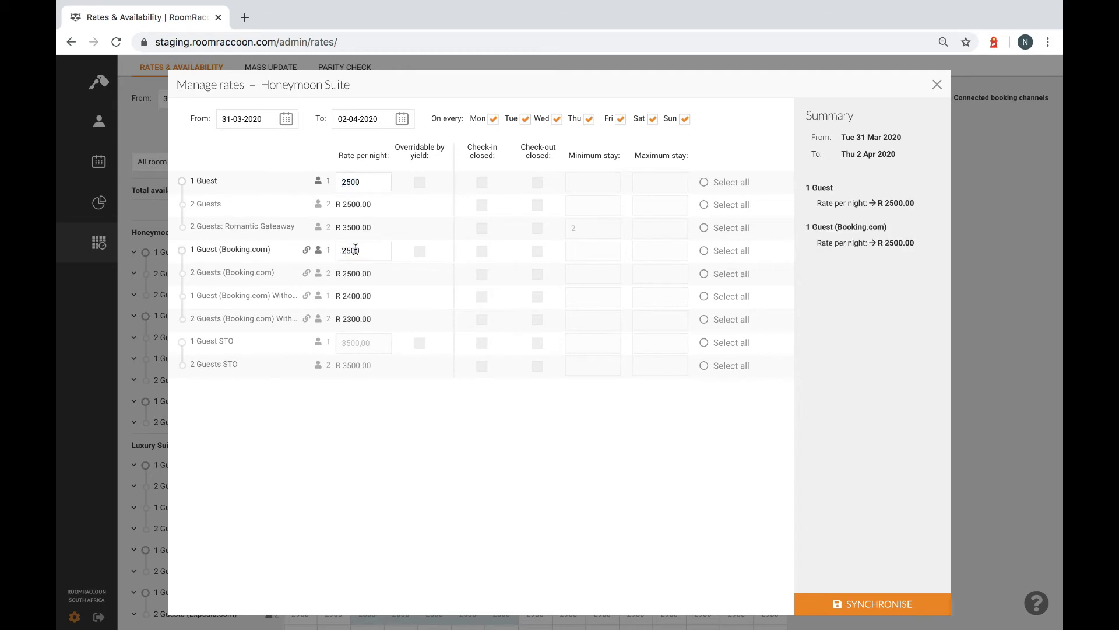
pyautogui.click(378, 342)
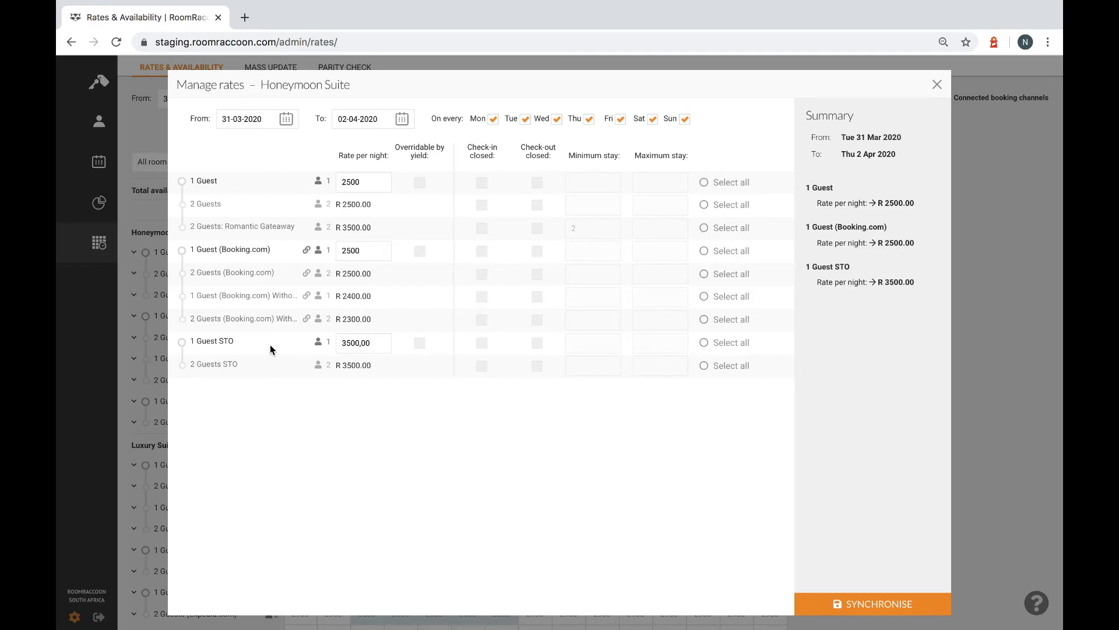
pyautogui.click(872, 603)
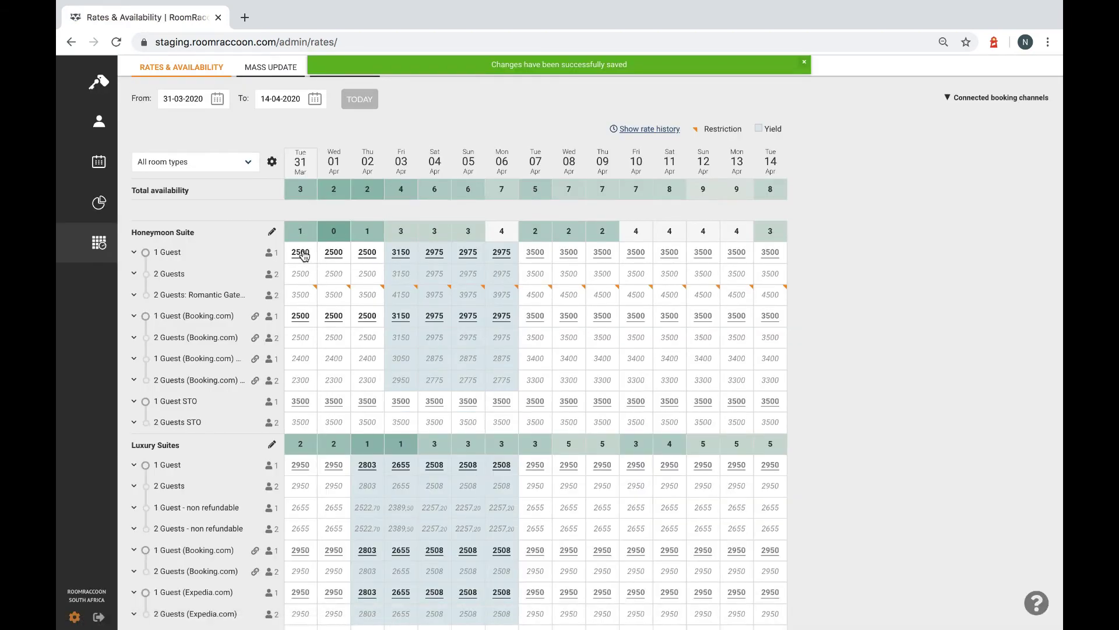
pyautogui.moveTo(309, 305)
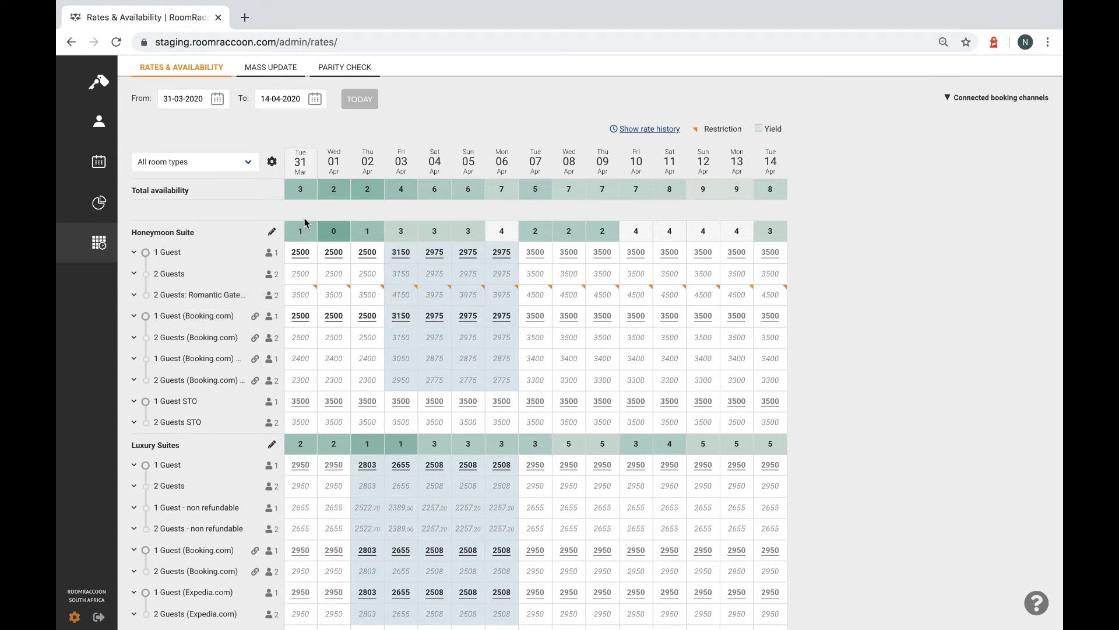
# Step: Open rate management for all room types and set the period's end date to 02-04-2020
pyautogui.click(272, 166)
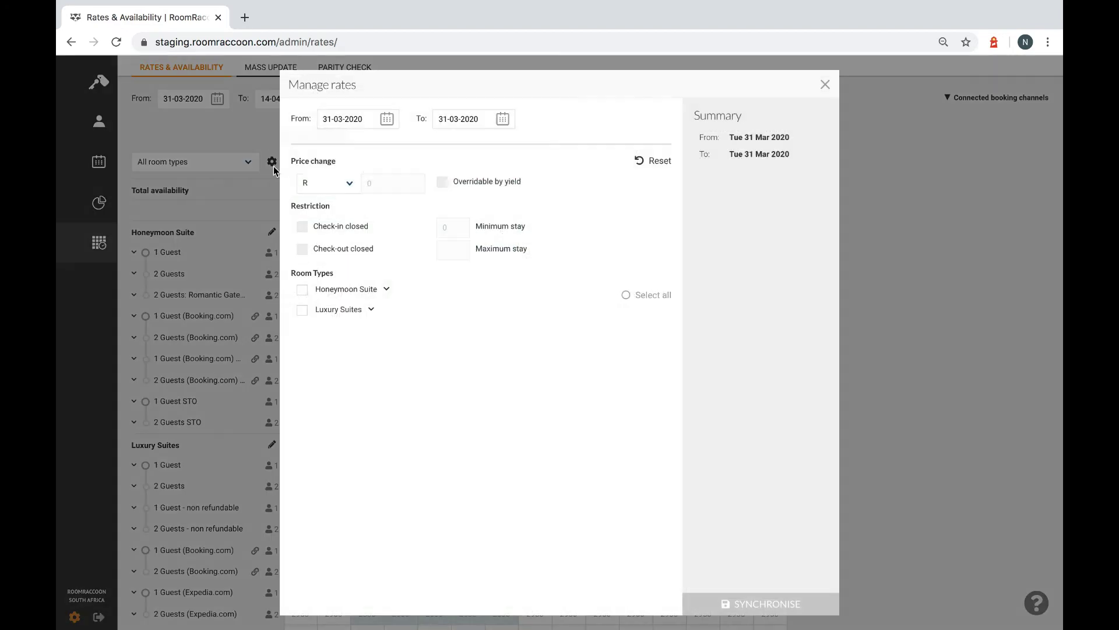
pyautogui.click(466, 121)
pyautogui.click(554, 139)
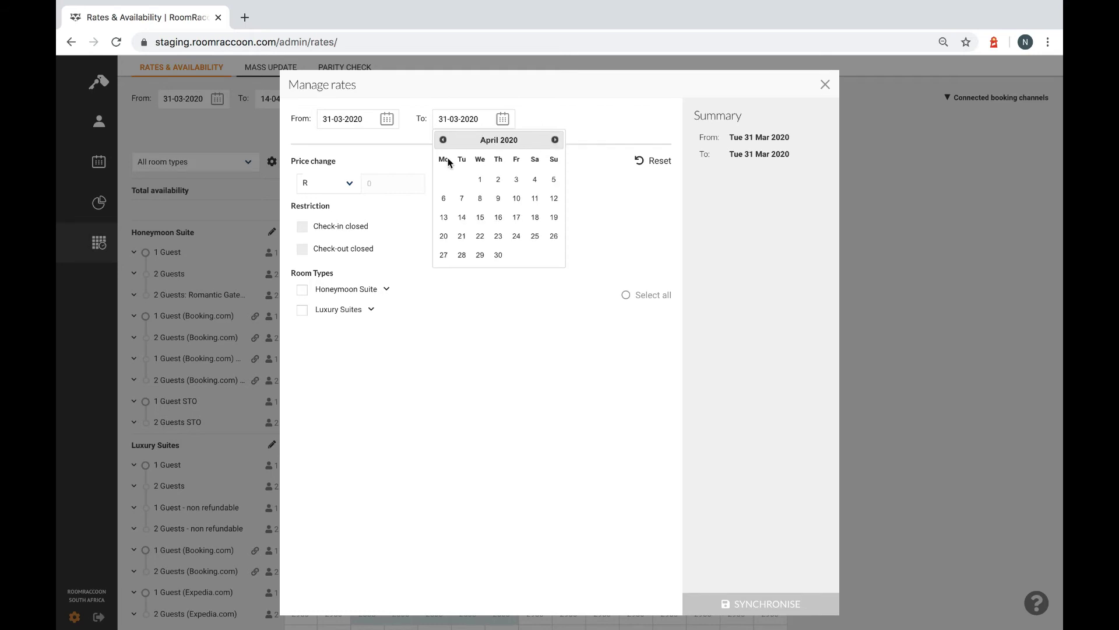
pyautogui.click(498, 179)
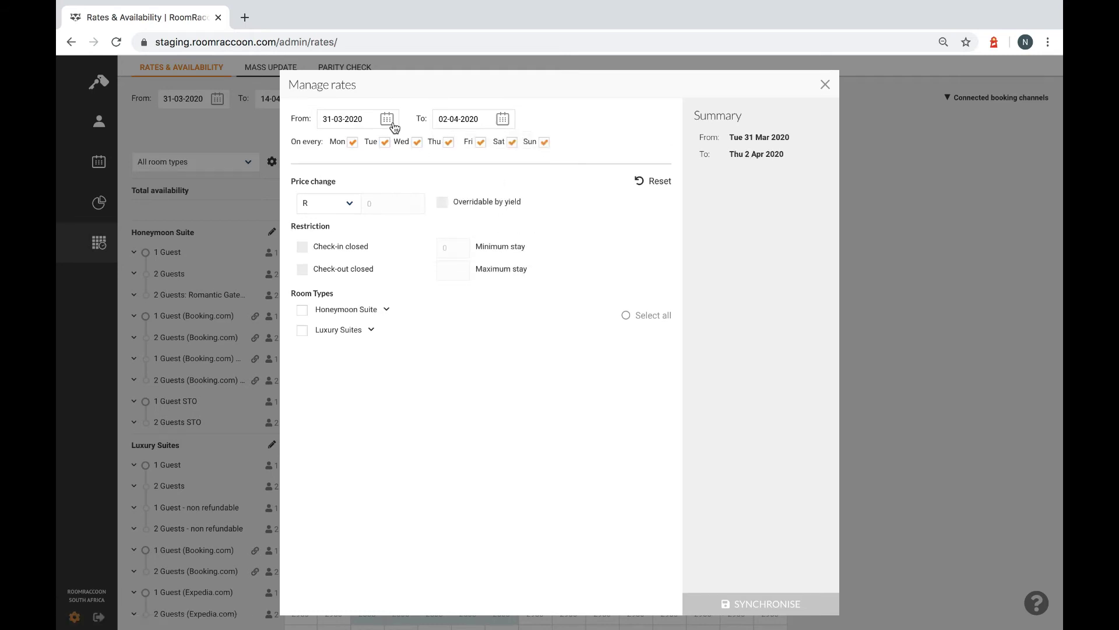
# Step: Set the price change to -10% and make it not overridable by yield
pyautogui.click(324, 205)
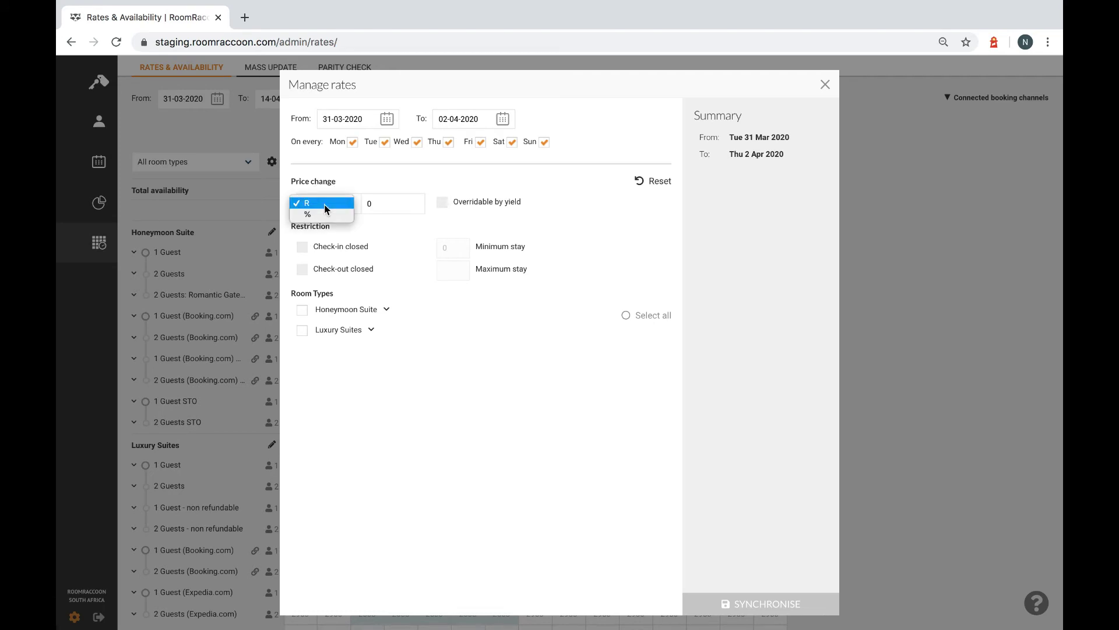
pyautogui.click(336, 214)
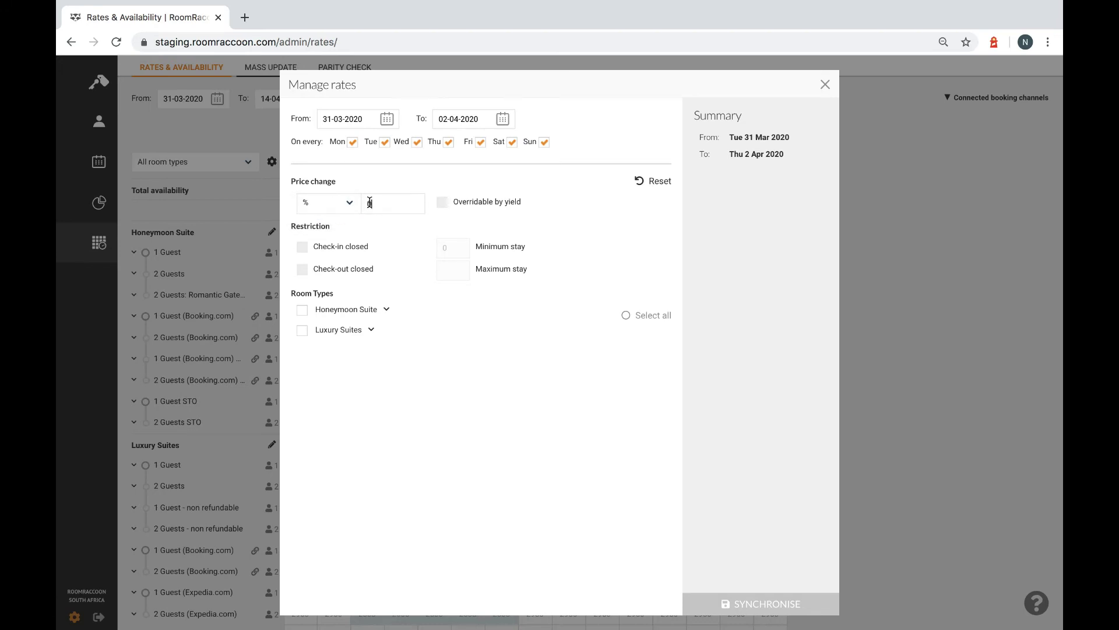
pyautogui.click(370, 202)
pyautogui.write('-1')
pyautogui.press('BackSpace')
pyautogui.write('10')
pyautogui.click(482, 206)
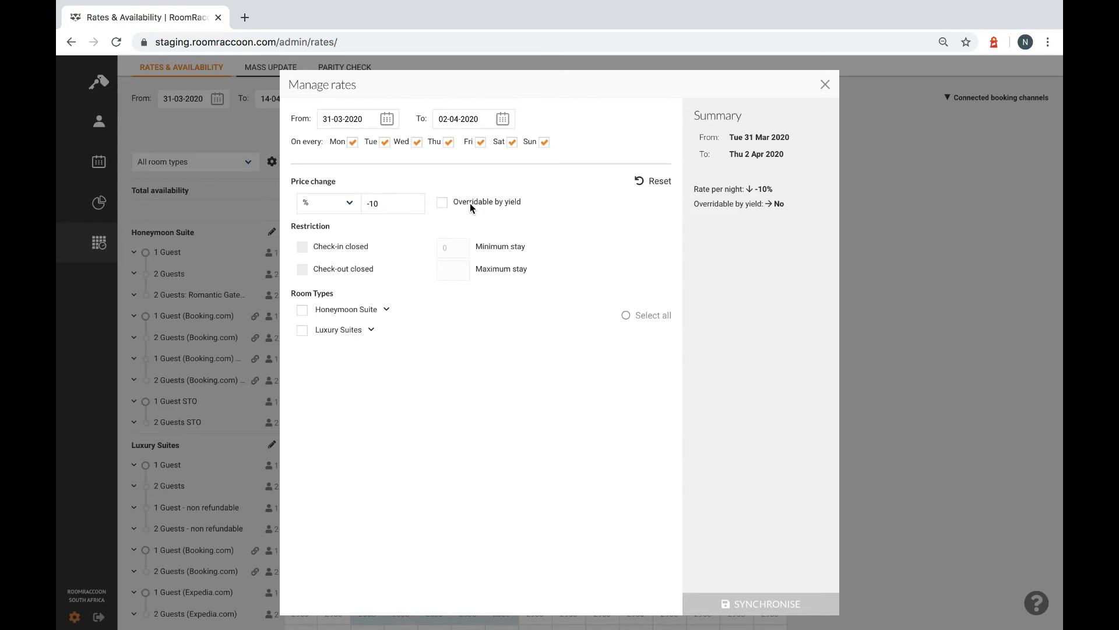
# Step: Apply the price change to both the Honeymoon Suite and Luxury Suites room types
pyautogui.click(324, 311)
pyautogui.click(312, 309)
pyautogui.click(302, 309)
pyautogui.click(302, 330)
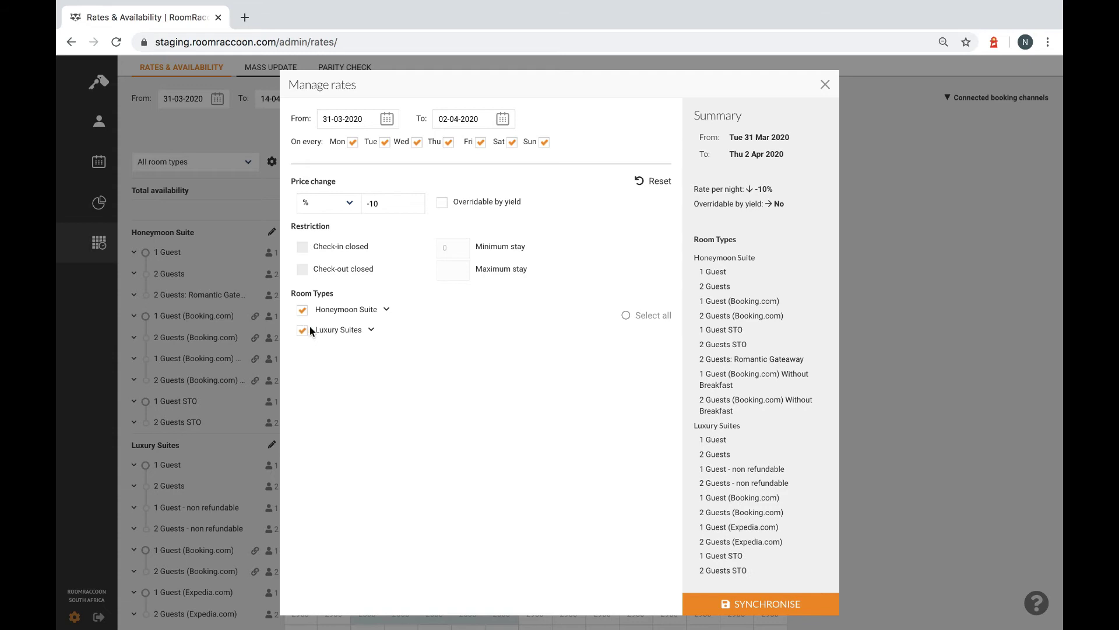
# Step: Exclude the 1 Guest STO and 2 Guests STO rates of the Honeymoon Suite from the price change
pyautogui.click(330, 328)
pyautogui.click(335, 309)
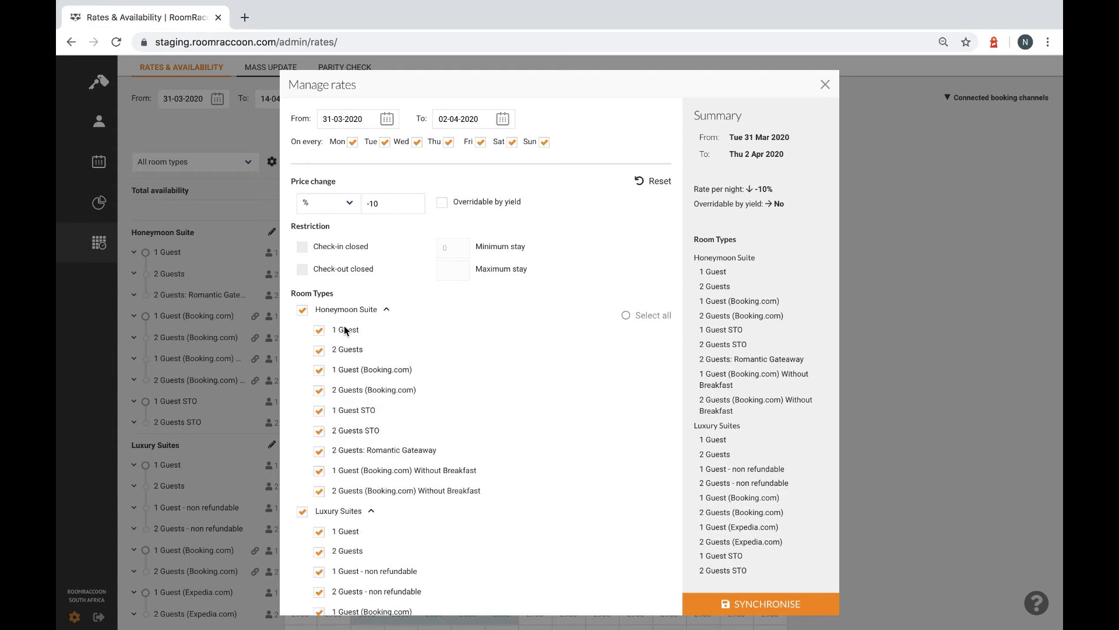
pyautogui.click(341, 408)
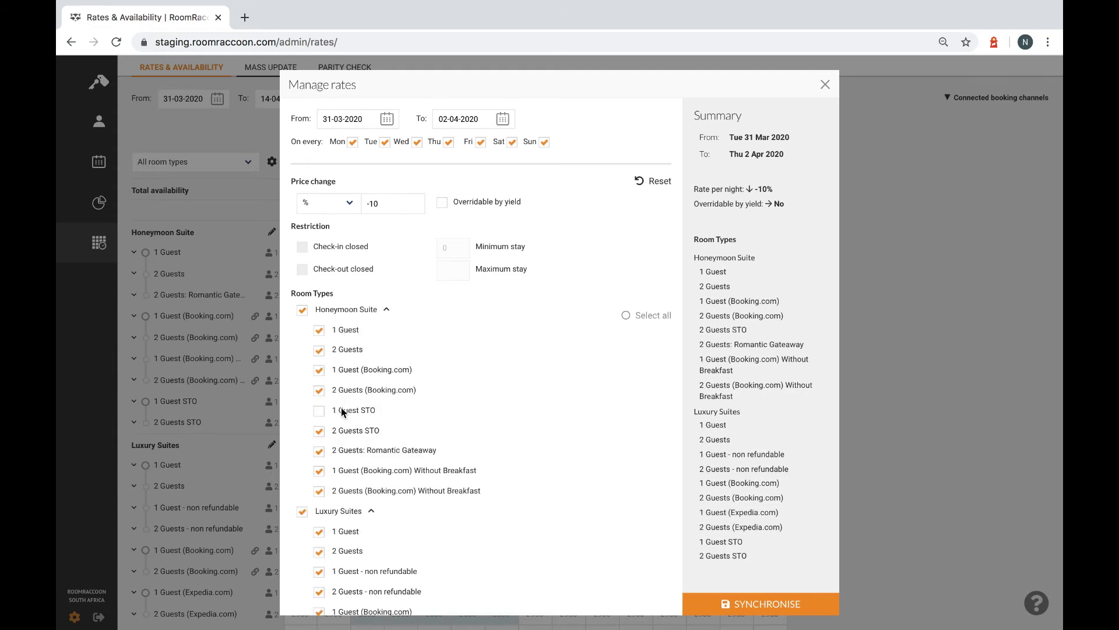
pyautogui.click(349, 430)
# Step: Exclude the 1 Guest STO and 2 Guests STO rates of the Luxury Suites and synchronise the price change
pyautogui.scroll(-3, 348, 429)
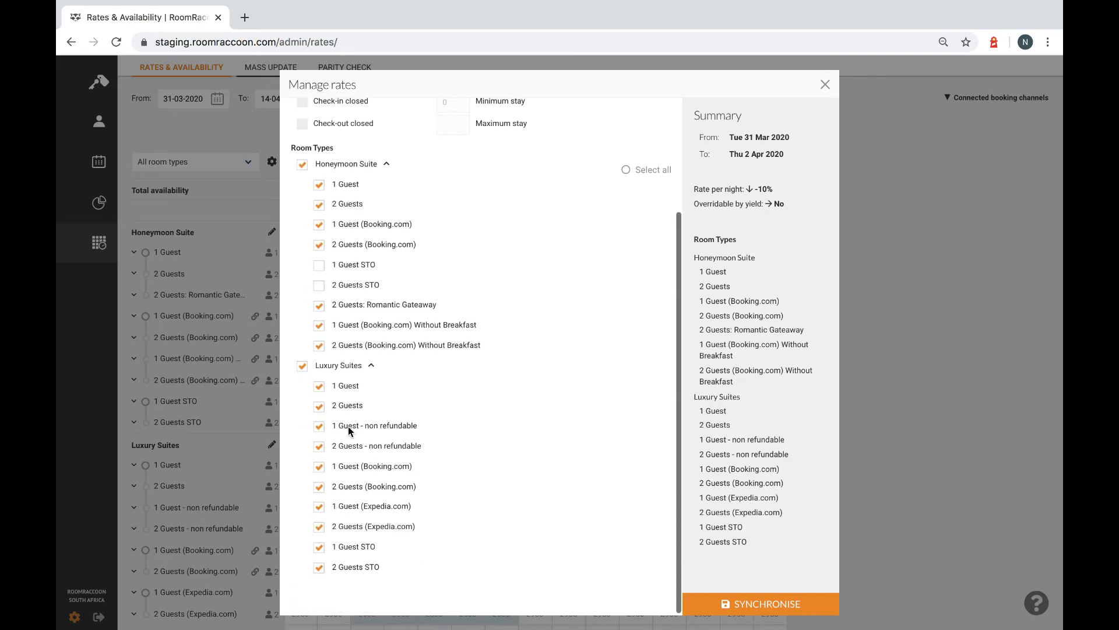
pyautogui.click(344, 546)
pyautogui.click(347, 566)
pyautogui.click(777, 604)
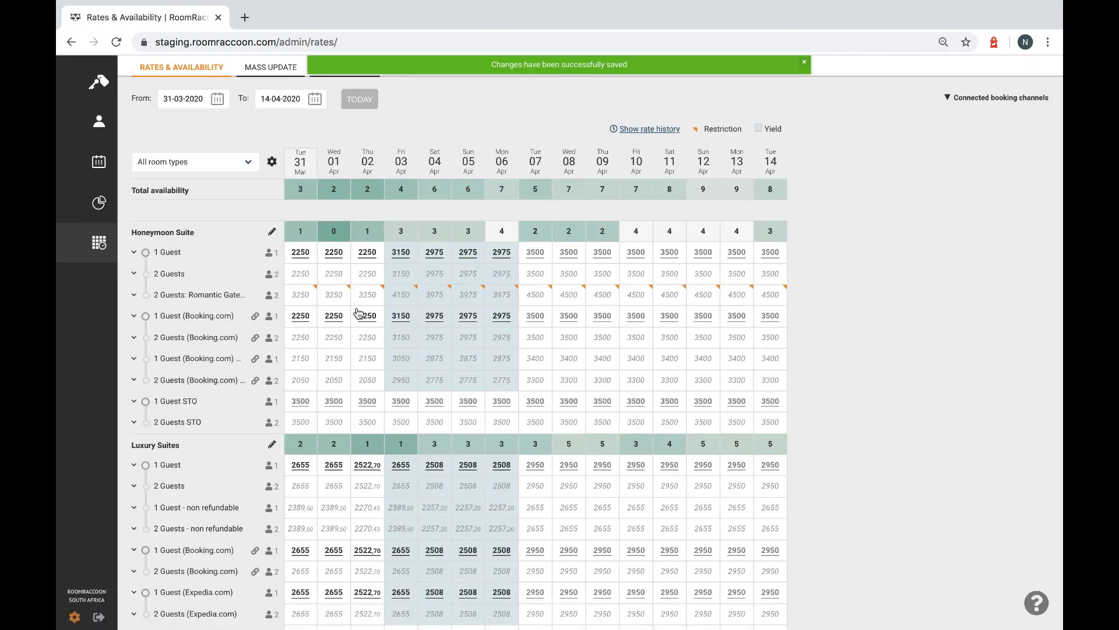
# Step: Examine the availability, days before check-in and discount or addition of the future bookings and last-minute yield rules
pyautogui.moveTo(347, 357)
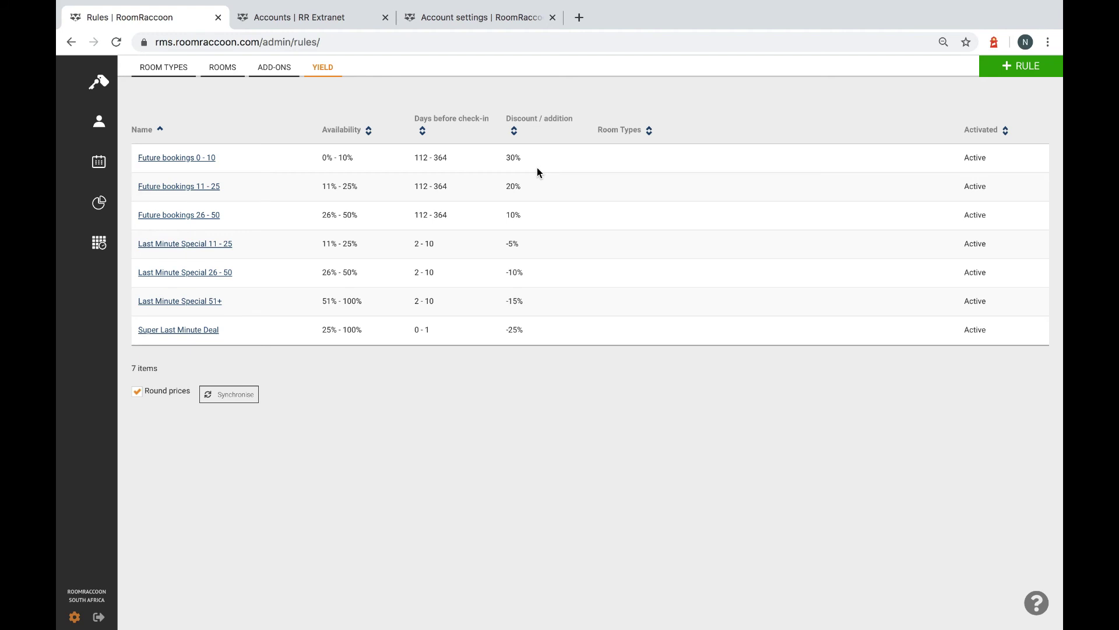
pyautogui.moveTo(318, 156); pyautogui.dragTo(358, 162)
pyautogui.moveTo(505, 156); pyautogui.dragTo(522, 161)
pyautogui.click(433, 247)
pyautogui.moveTo(408, 244); pyautogui.dragTo(436, 250)
pyautogui.moveTo(520, 244); pyautogui.dragTo(505, 250)
pyautogui.moveTo(320, 243); pyautogui.dragTo(360, 247)
# Step: Create a new yield rule and name it "Weekday special"
pyautogui.click(1032, 95)
pyautogui.click(1011, 68)
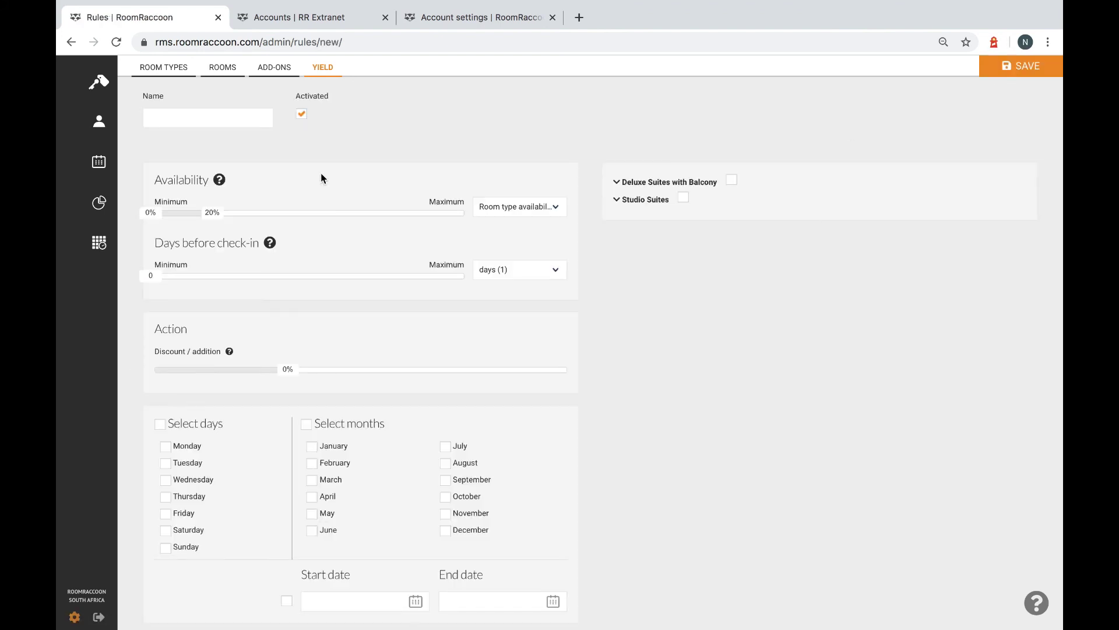
pyautogui.click(210, 121)
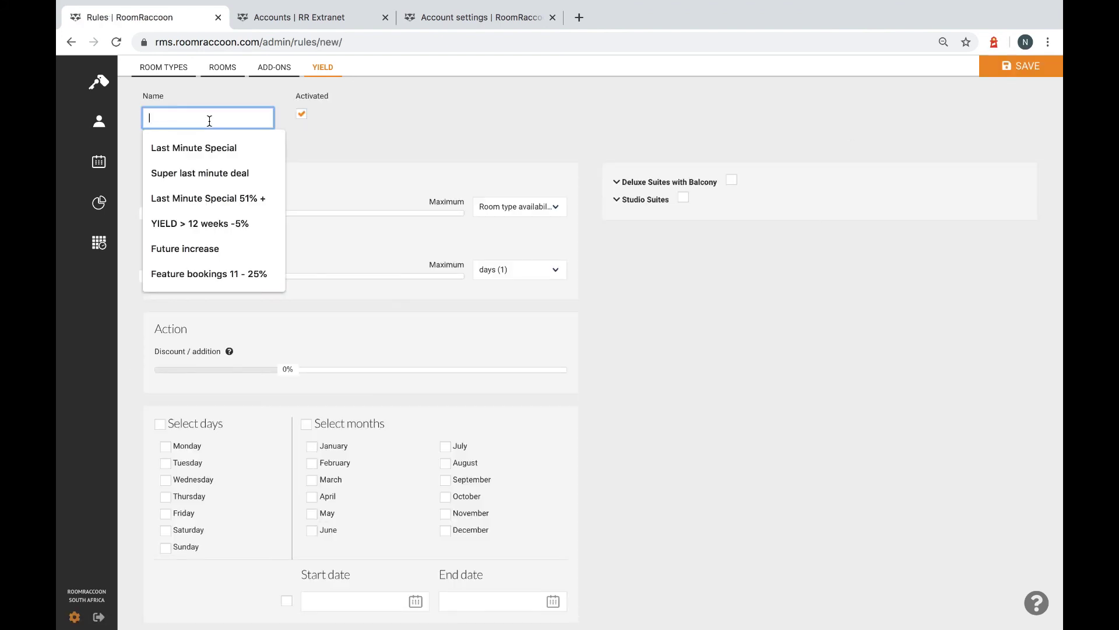
pyautogui.write('week')
pyautogui.click(216, 145)
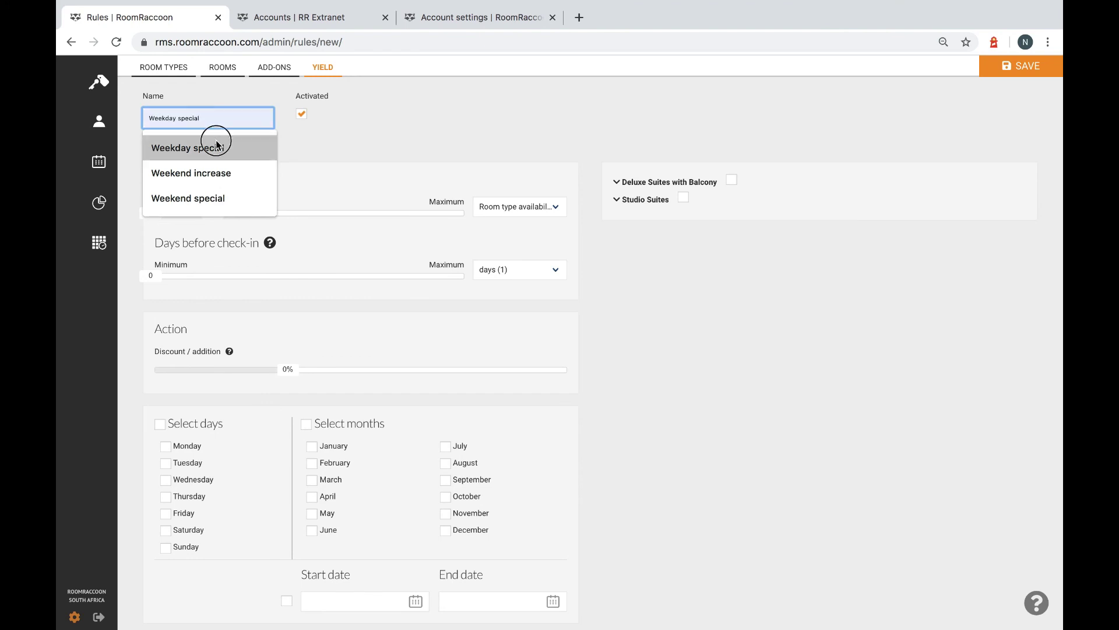
# Step: Set the rule's availability range to 50% minimum and 100% maximum, based on overall availability
pyautogui.click(218, 224)
pyautogui.moveTo(218, 223); pyautogui.dragTo(459, 212)
pyautogui.moveTo(150, 213); pyautogui.dragTo(305, 218)
pyautogui.click(501, 208)
pyautogui.click(512, 217)
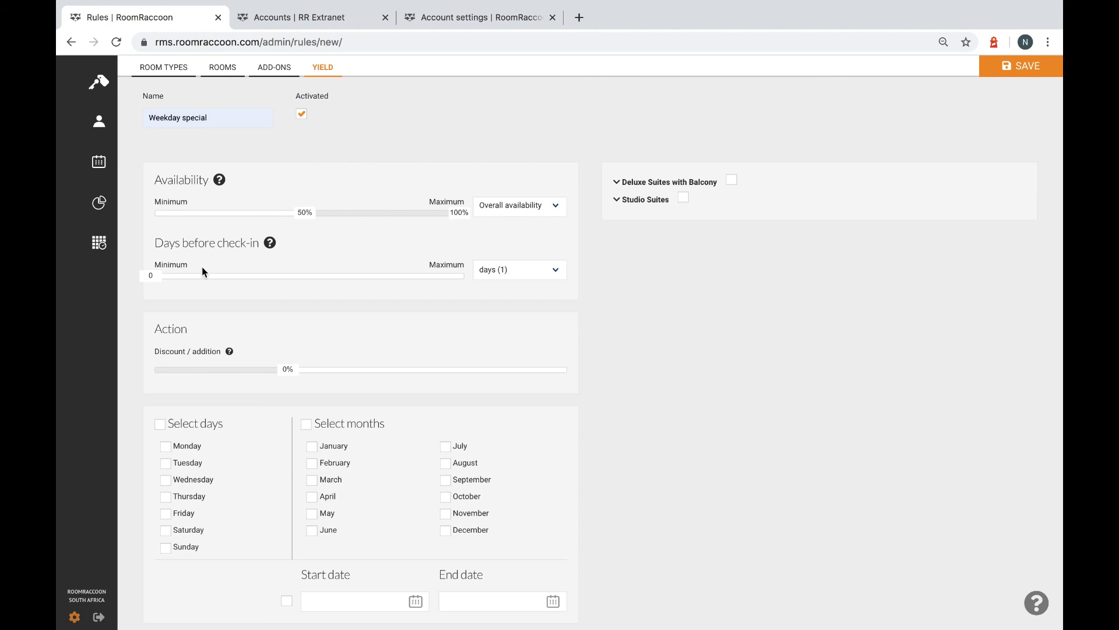
# Step: Set the days before check-in to 1 to 4 in Weeks (7), and the discount to -15%
pyautogui.click(494, 269)
pyautogui.click(495, 279)
pyautogui.click(162, 277)
pyautogui.moveTo(163, 283)
pyautogui.mouseDown()
pyautogui.moveTo(227, 278)
pyautogui.moveTo(162, 285)
pyautogui.mouseUp()
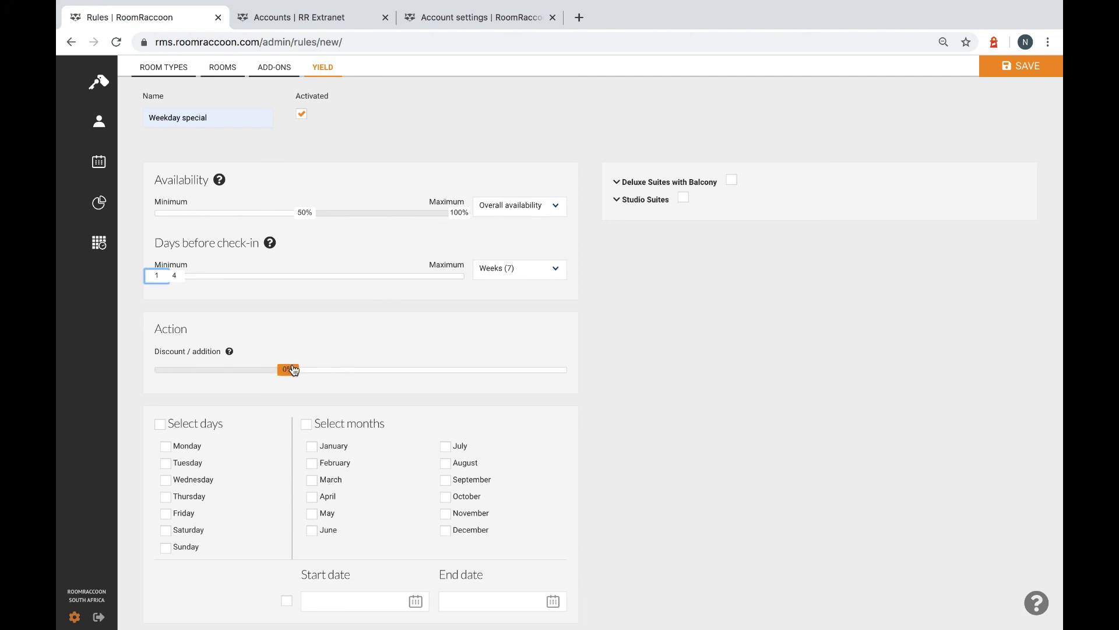
pyautogui.moveTo(294, 375); pyautogui.dragTo(255, 381)
# Step: Limit the rule to Friday, Saturday and Sunday in the months February to November
pyautogui.scroll(-2, 254, 375)
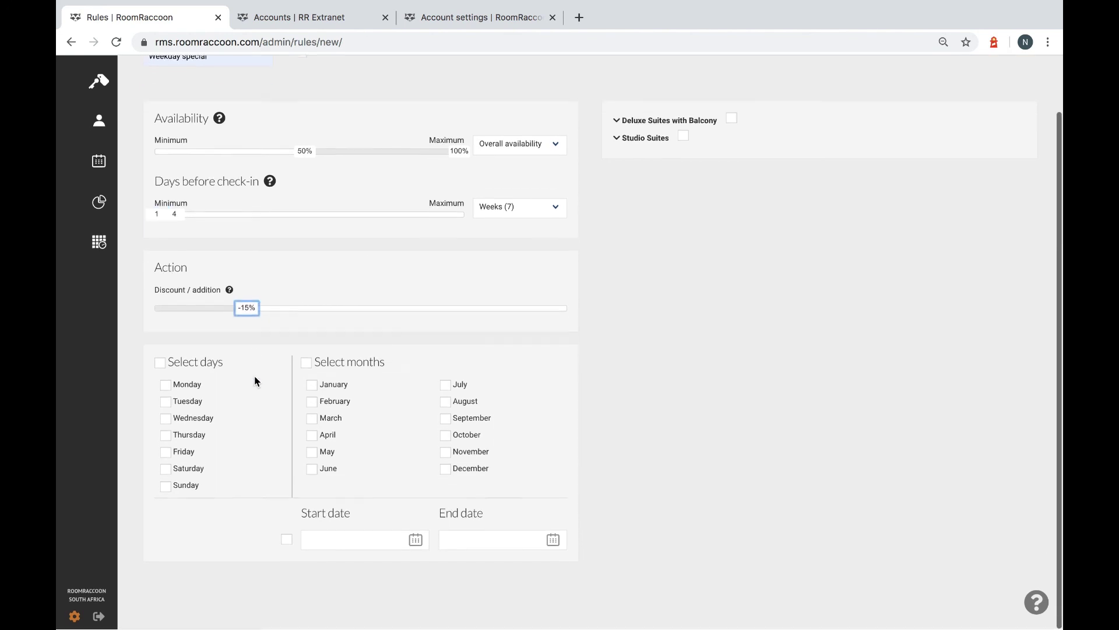
pyautogui.click(166, 454)
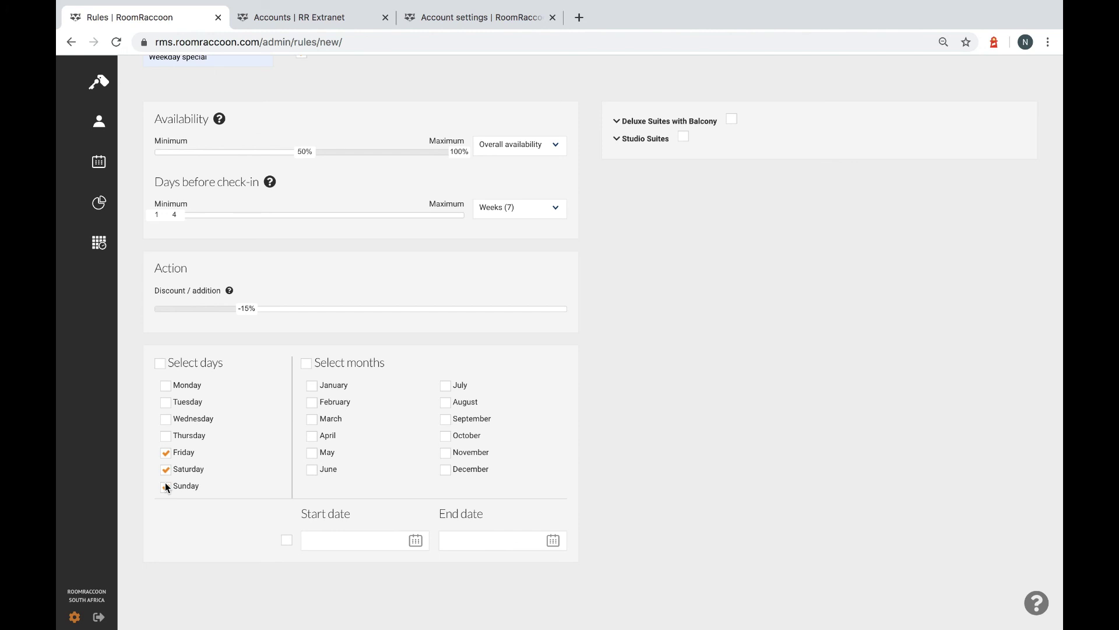
pyautogui.click(309, 363)
pyautogui.click(452, 468)
# Step: Apply the rule to all Deluxe Suites with Balcony and Studio Suites rates except 1 Guest STO, and save it
pyautogui.click(617, 121)
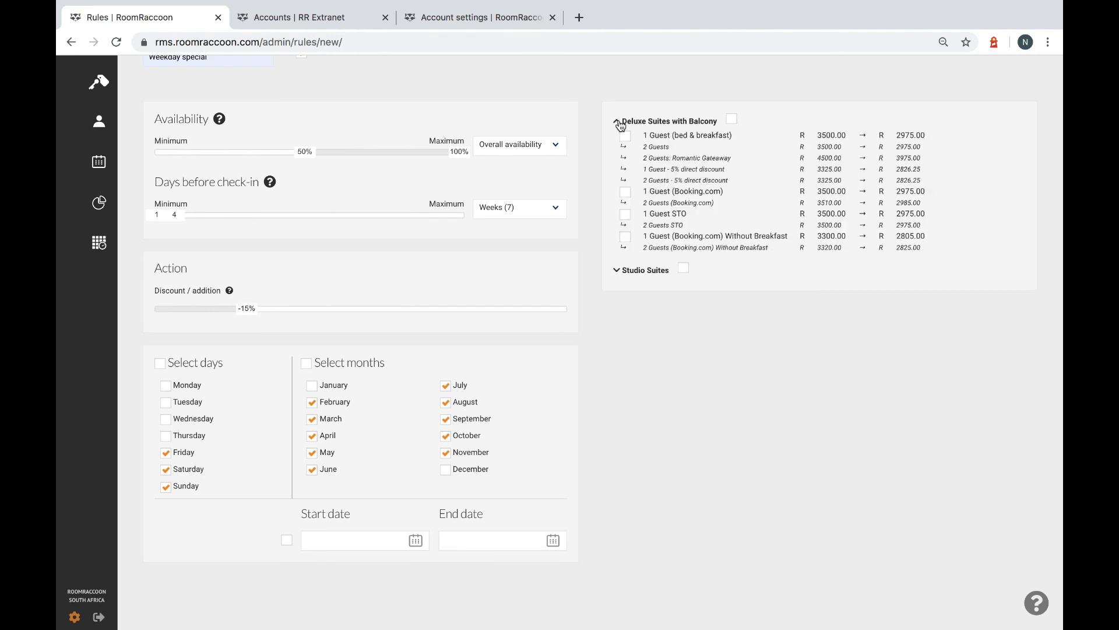
pyautogui.click(732, 120)
pyautogui.click(624, 215)
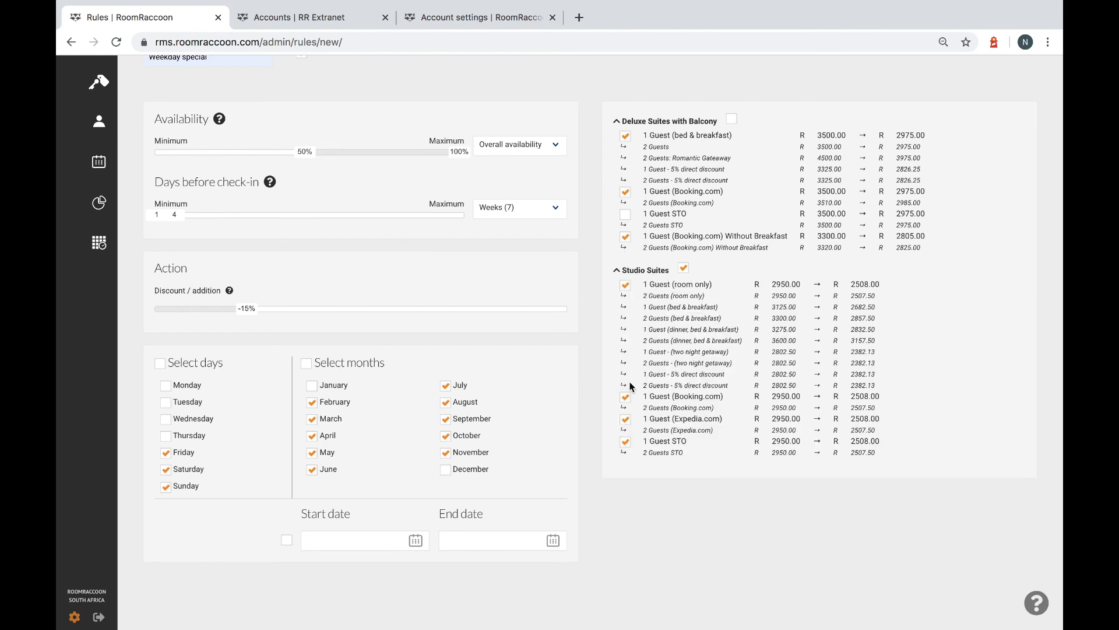
pyautogui.click(625, 442)
pyautogui.scroll(2, 743, 308)
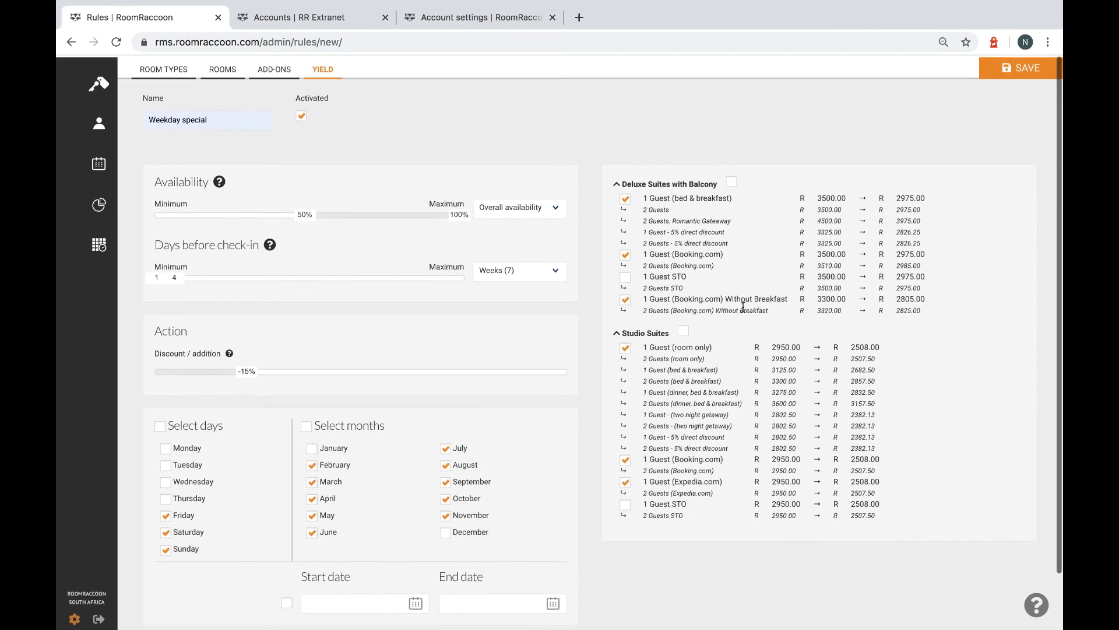
pyautogui.click(1003, 76)
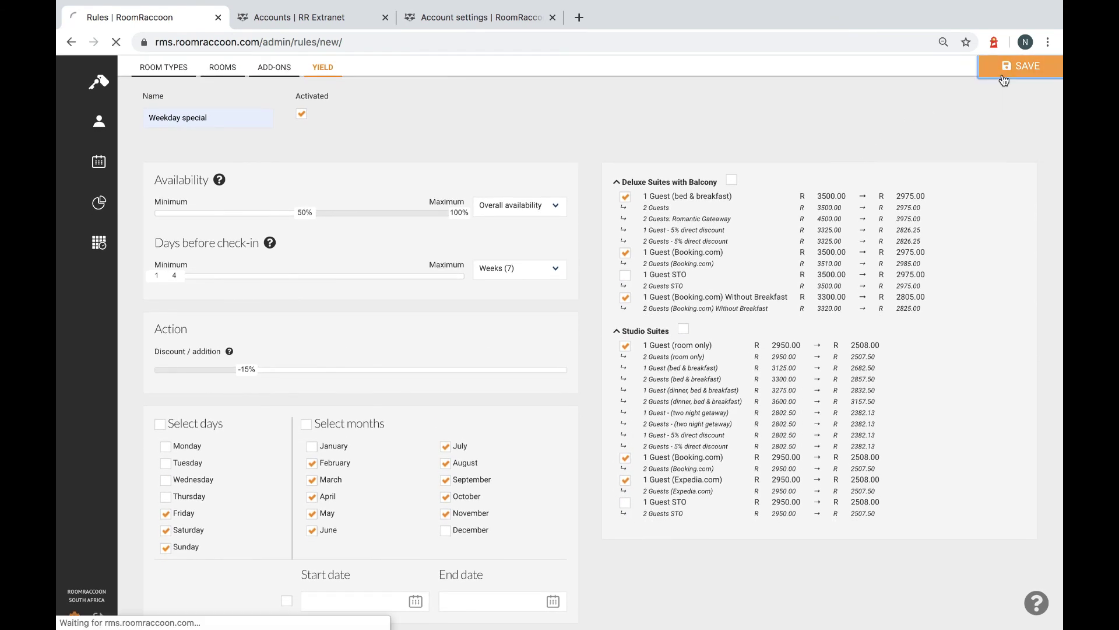